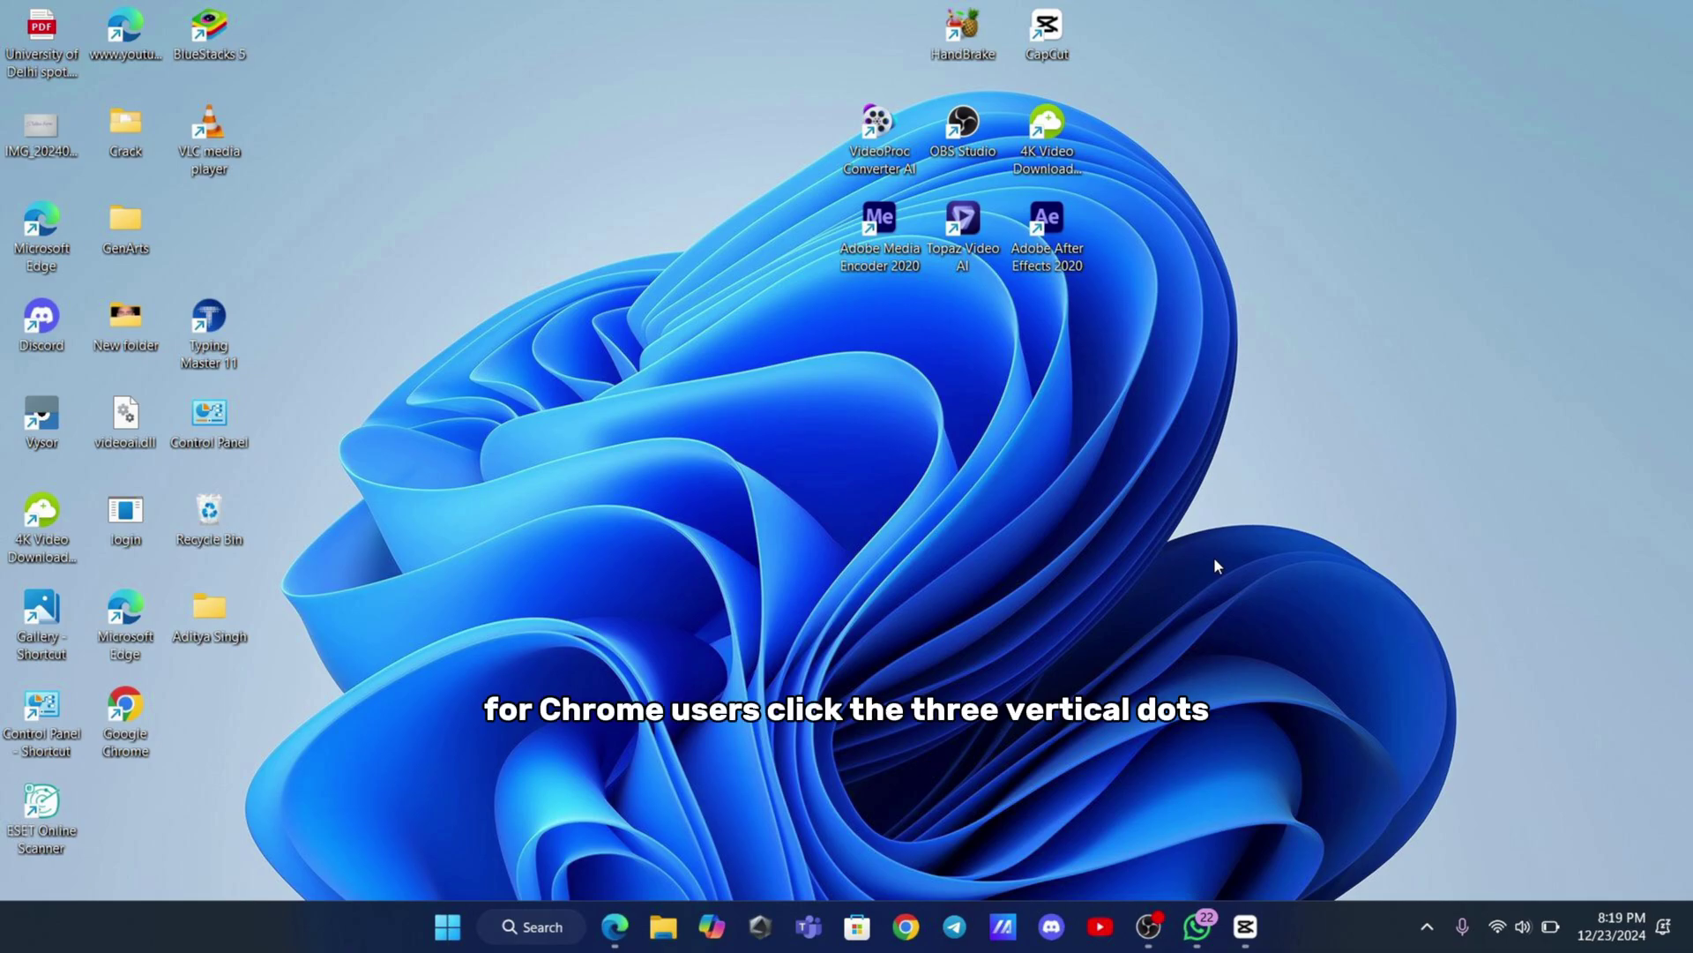
- Launch Chrome and switch the AdBlock extension off on the Extensions page
right_click(1214, 558)
left_click(1272, 277)
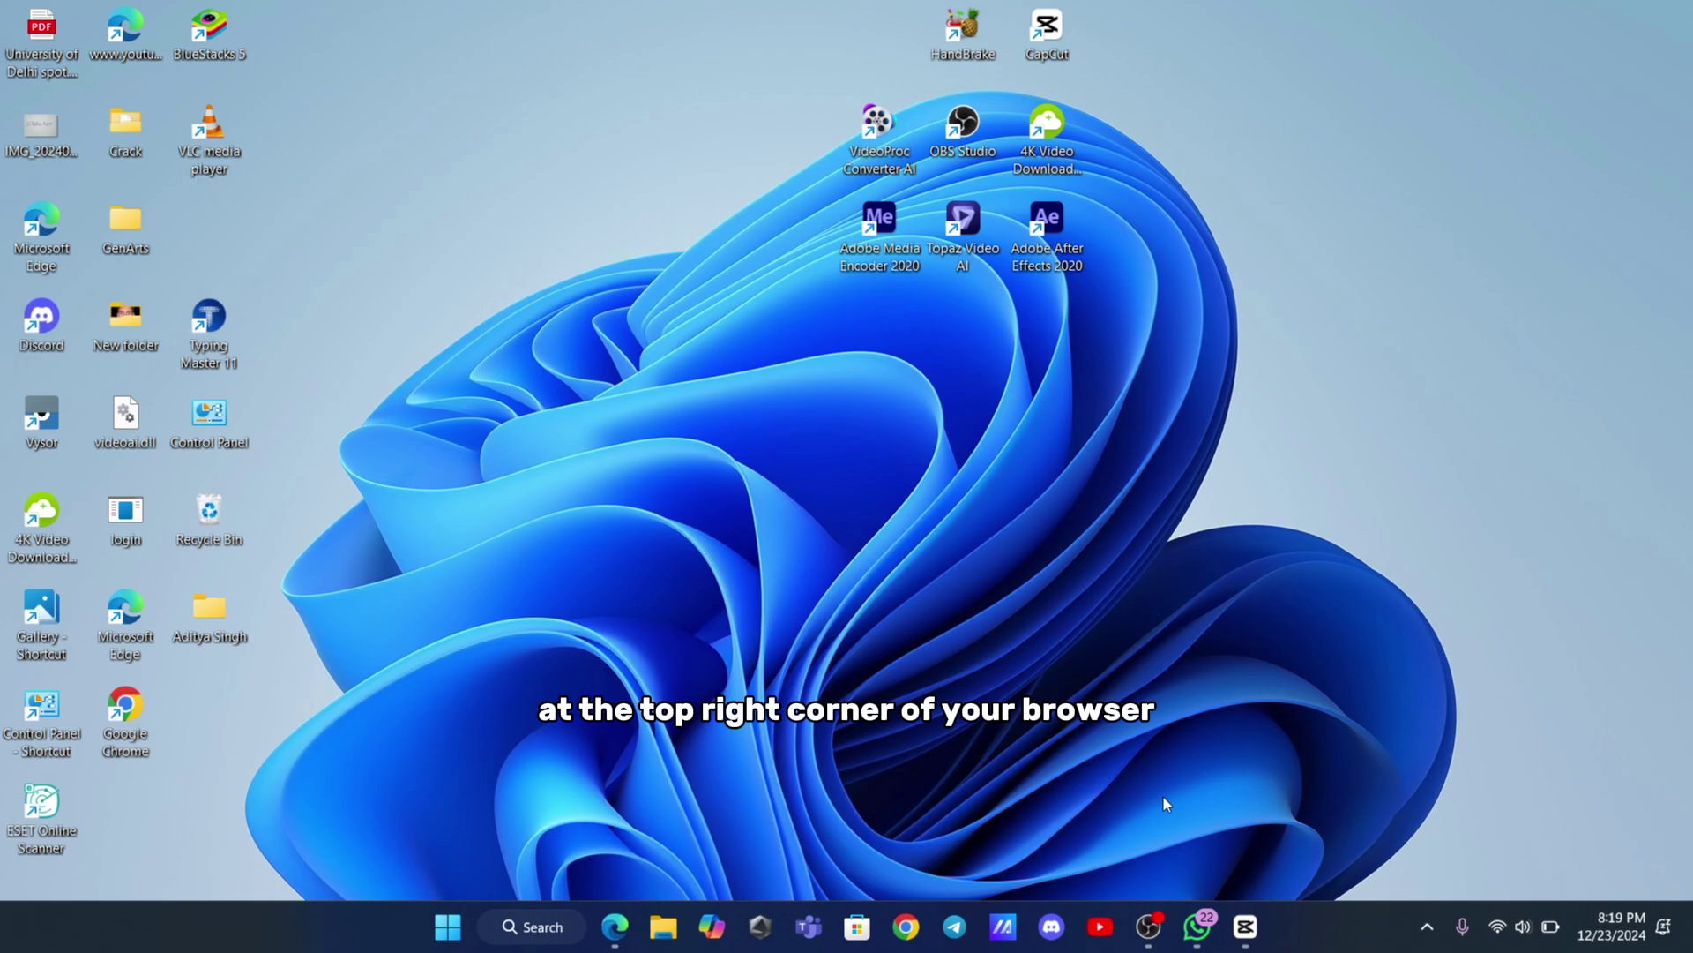
left_click(906, 926)
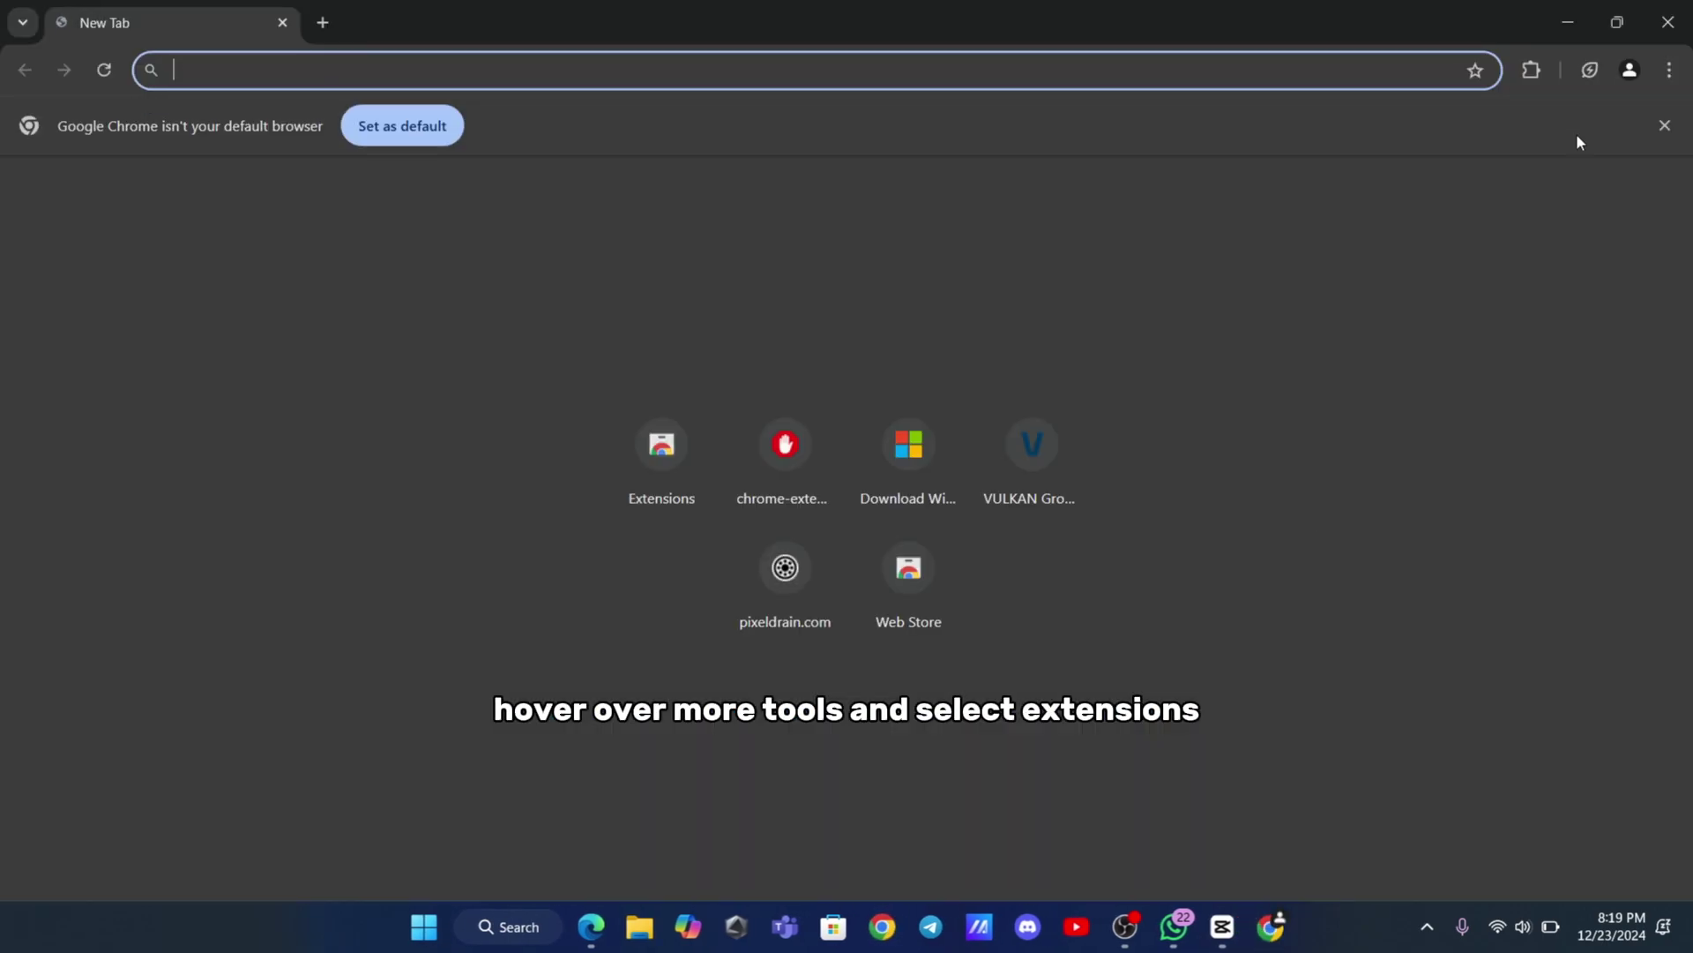
left_click(1666, 70)
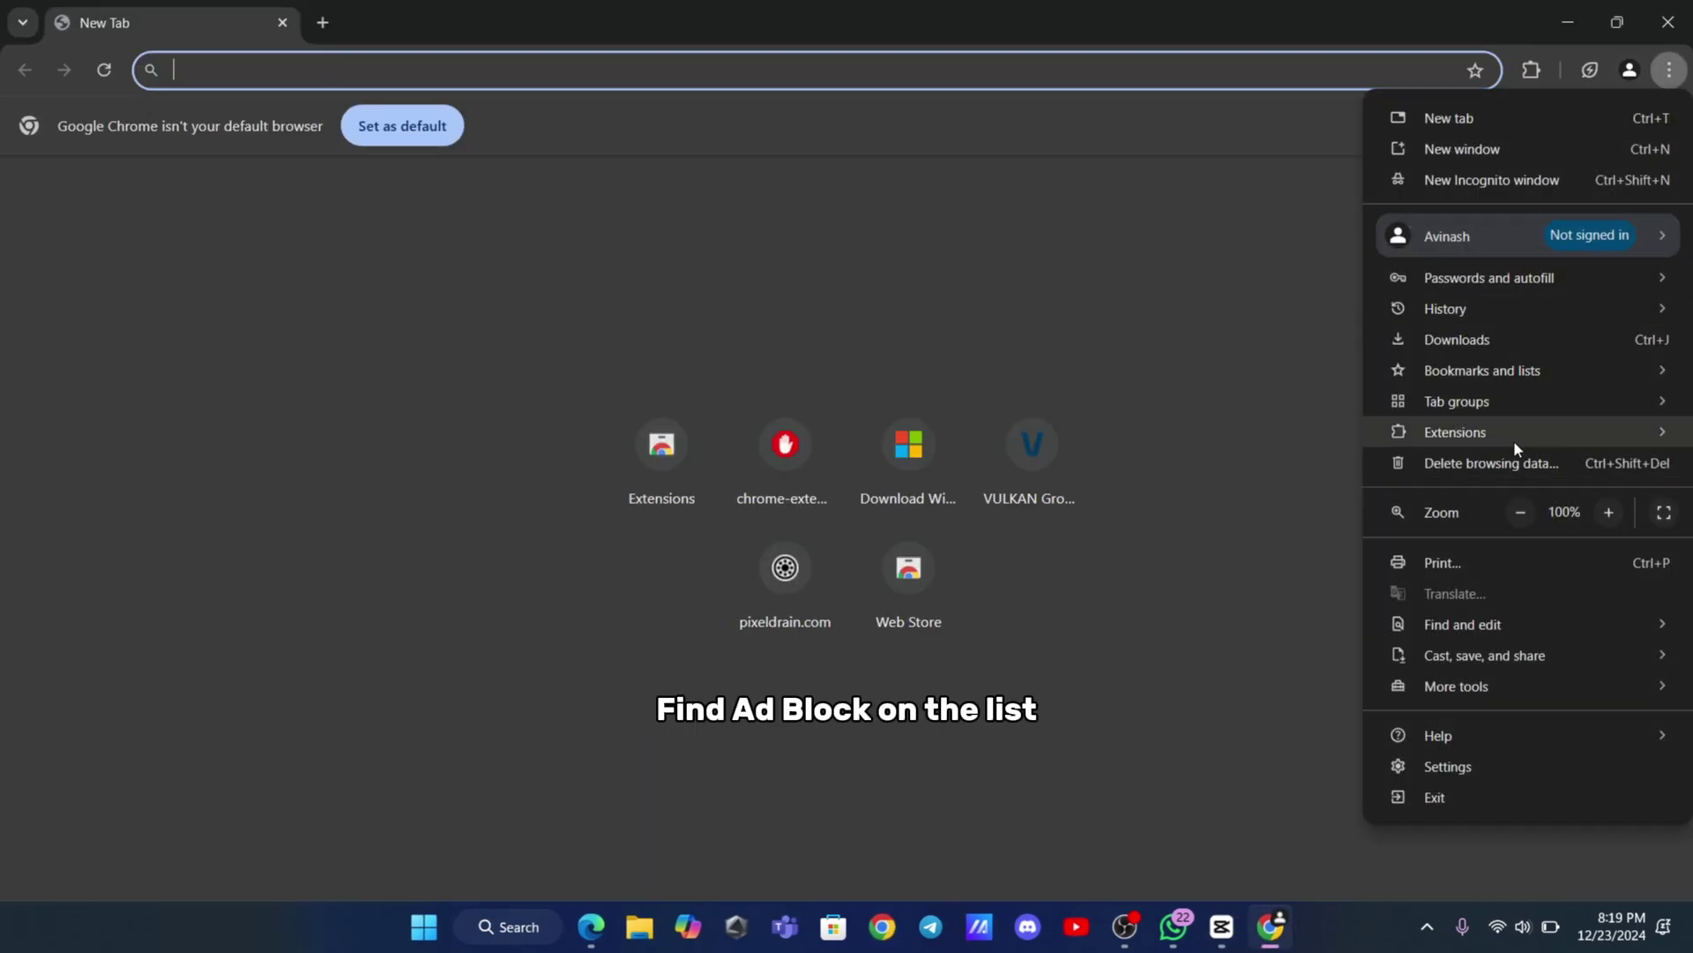
mouse_move(1507, 438)
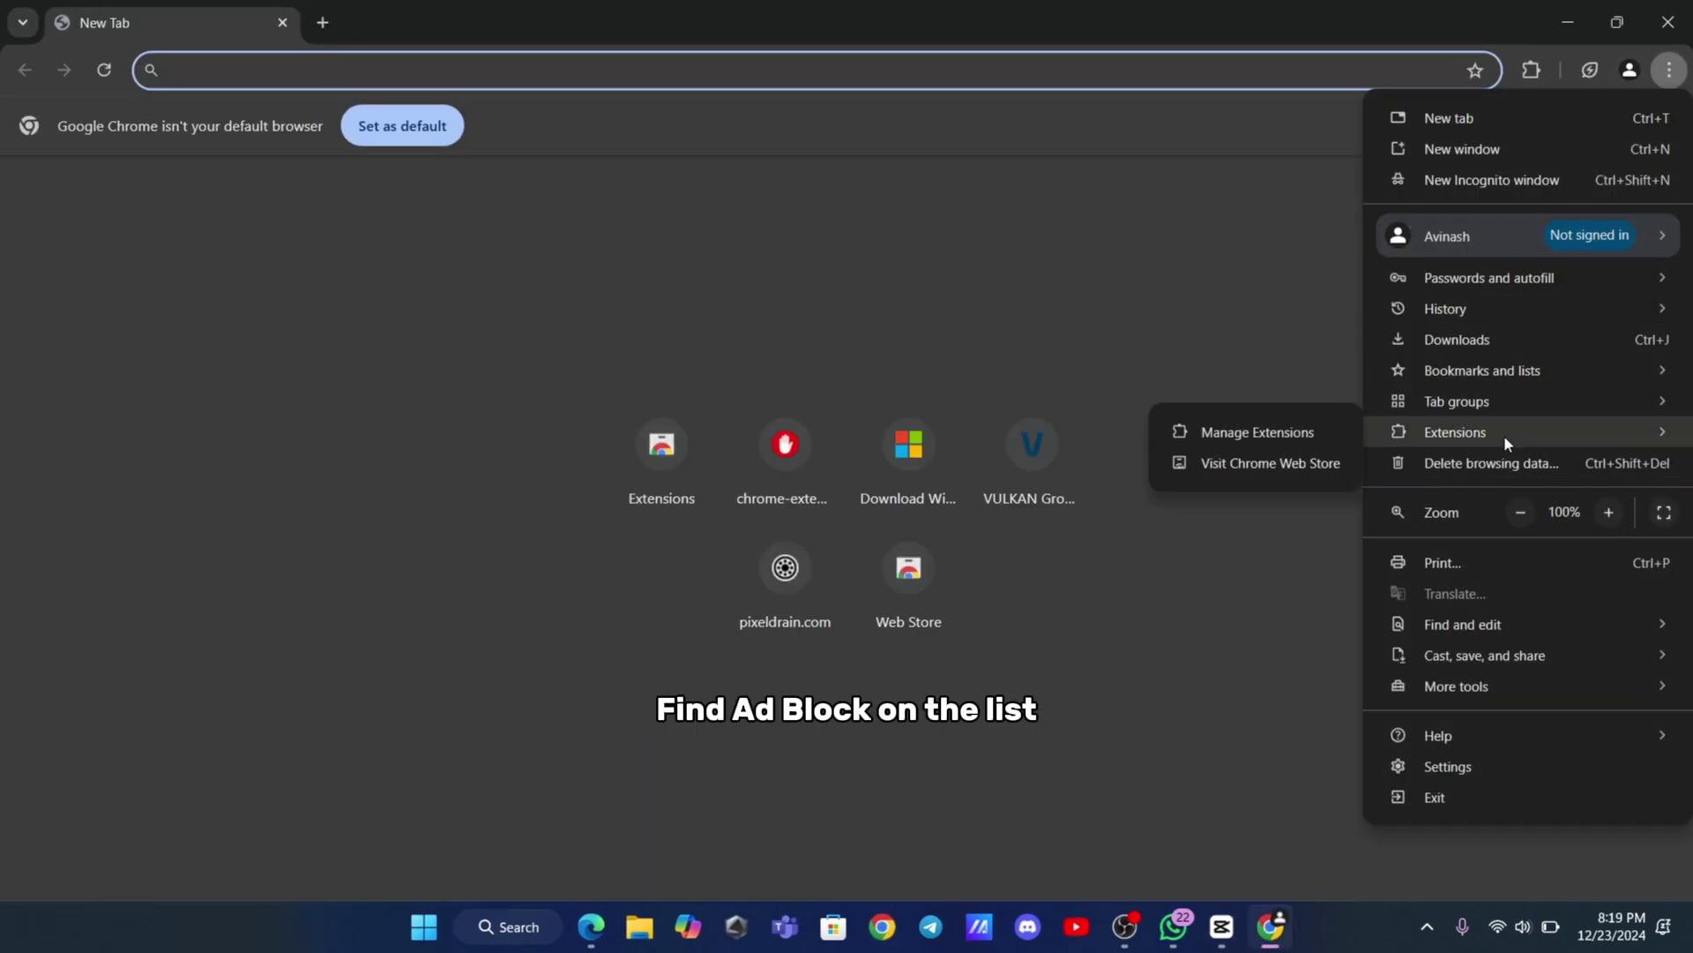
left_click(1302, 430)
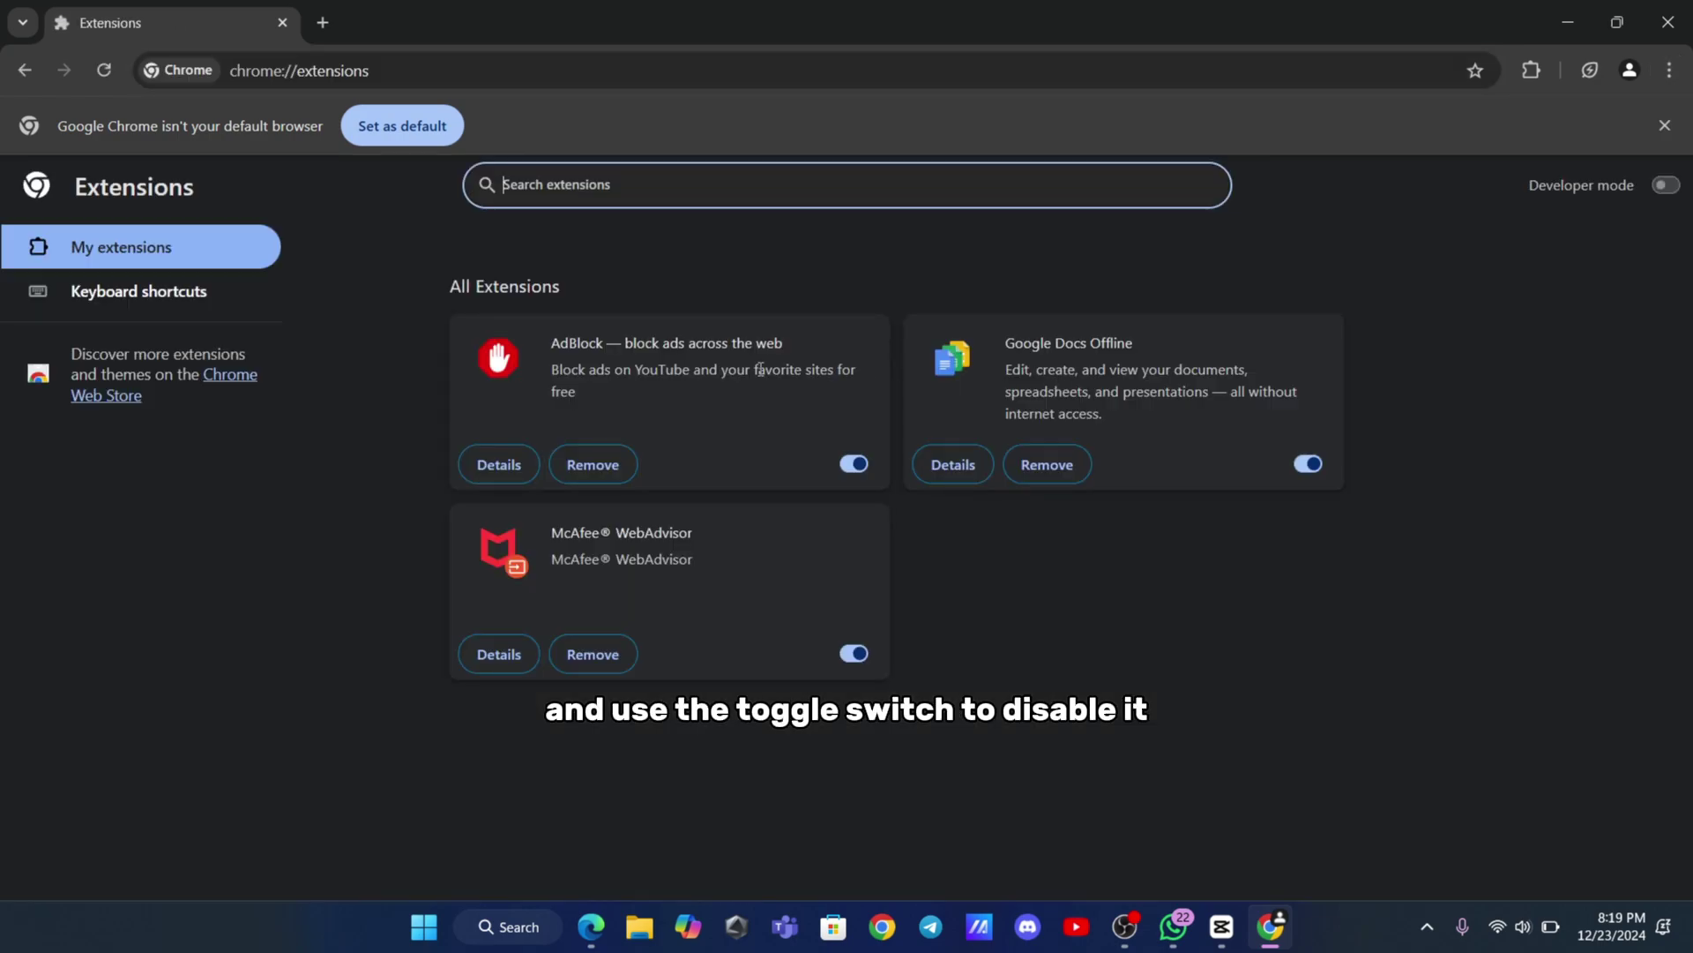
left_click(854, 464)
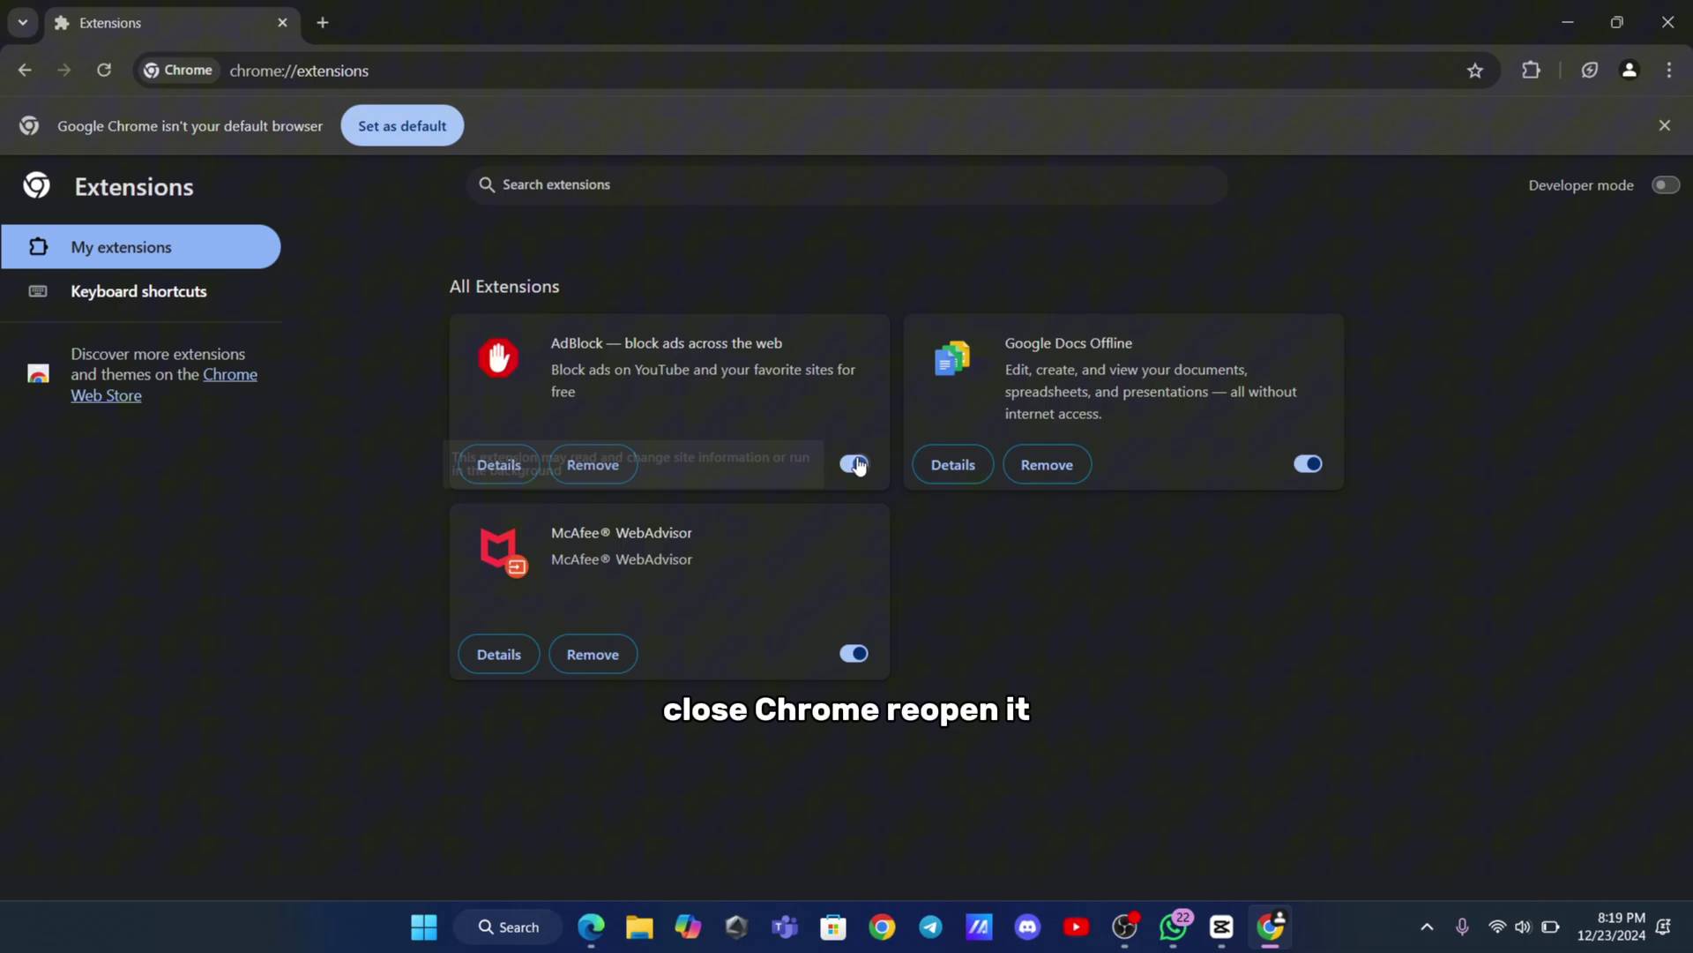
- Restart Chrome and switch AdBlock back on in Manage Extensions
left_click(1668, 22)
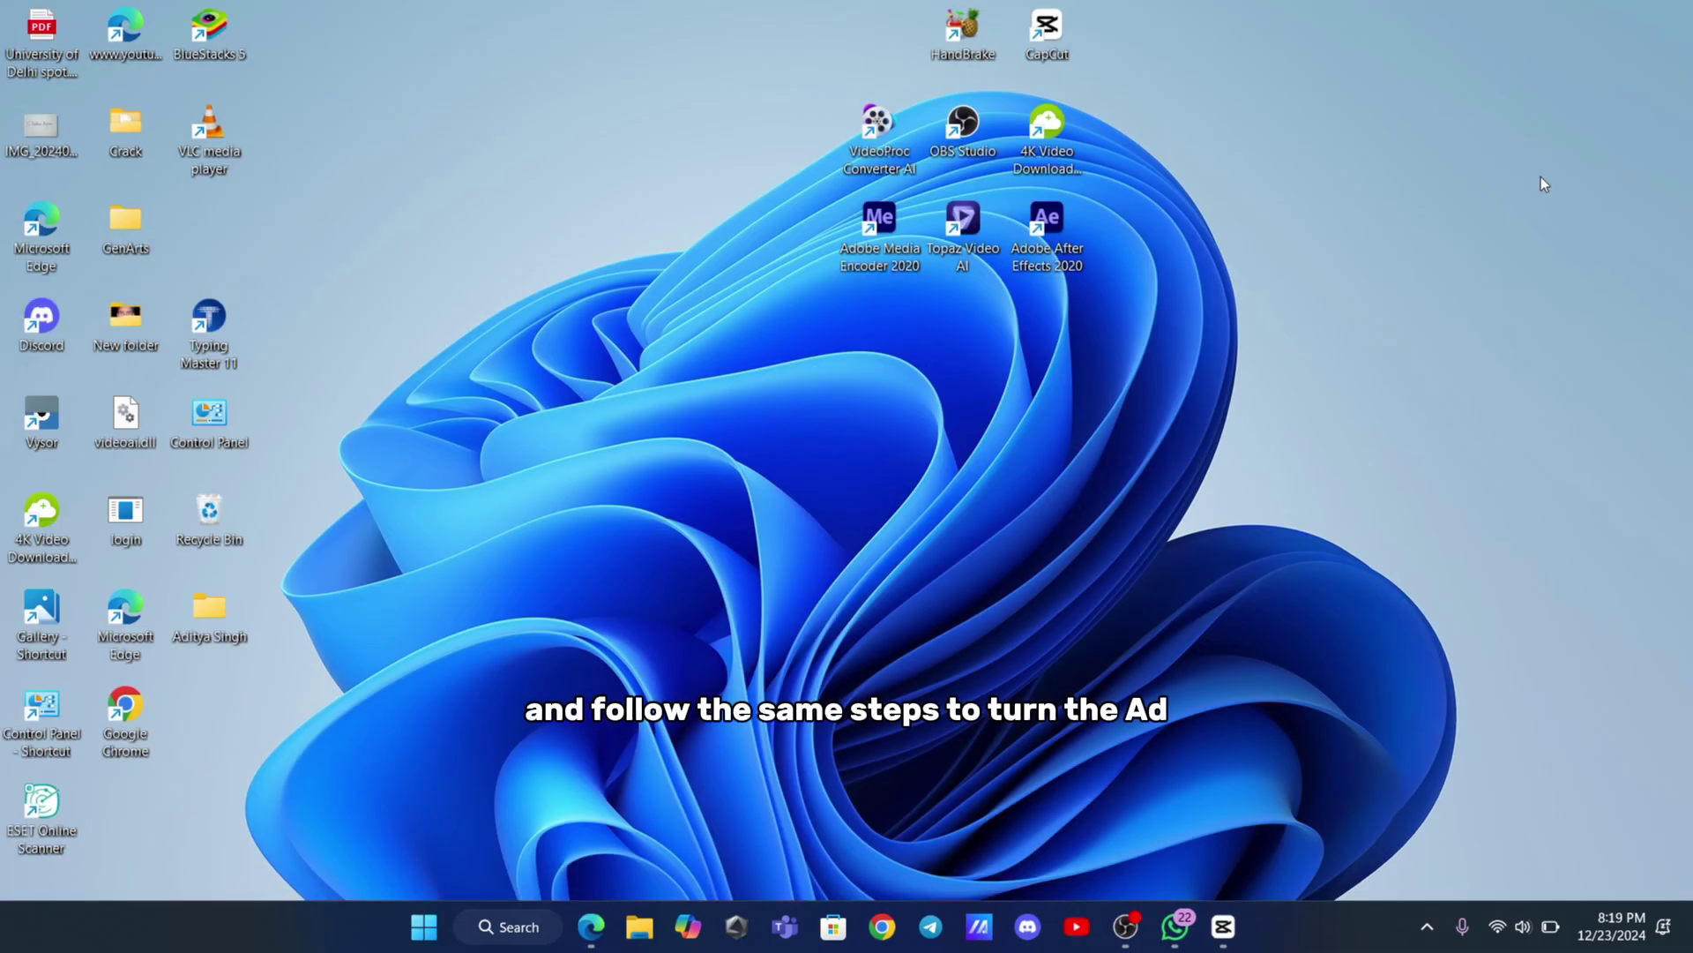
right_click(1406, 284)
left_click(1431, 360)
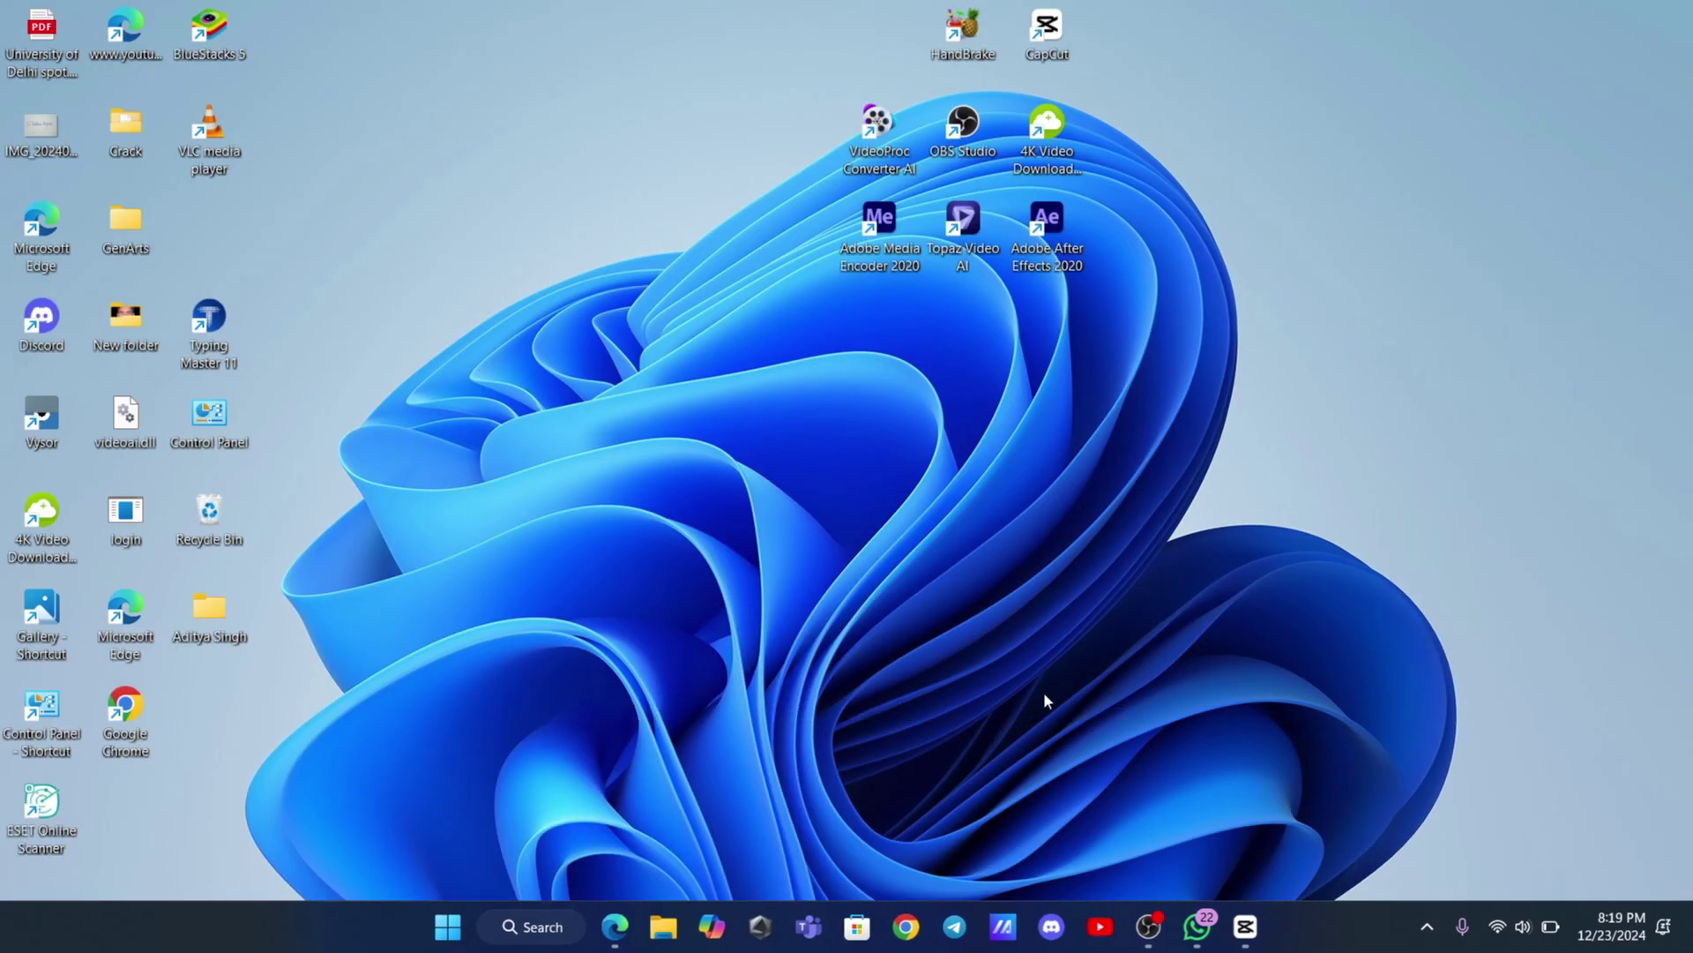
left_click(905, 924)
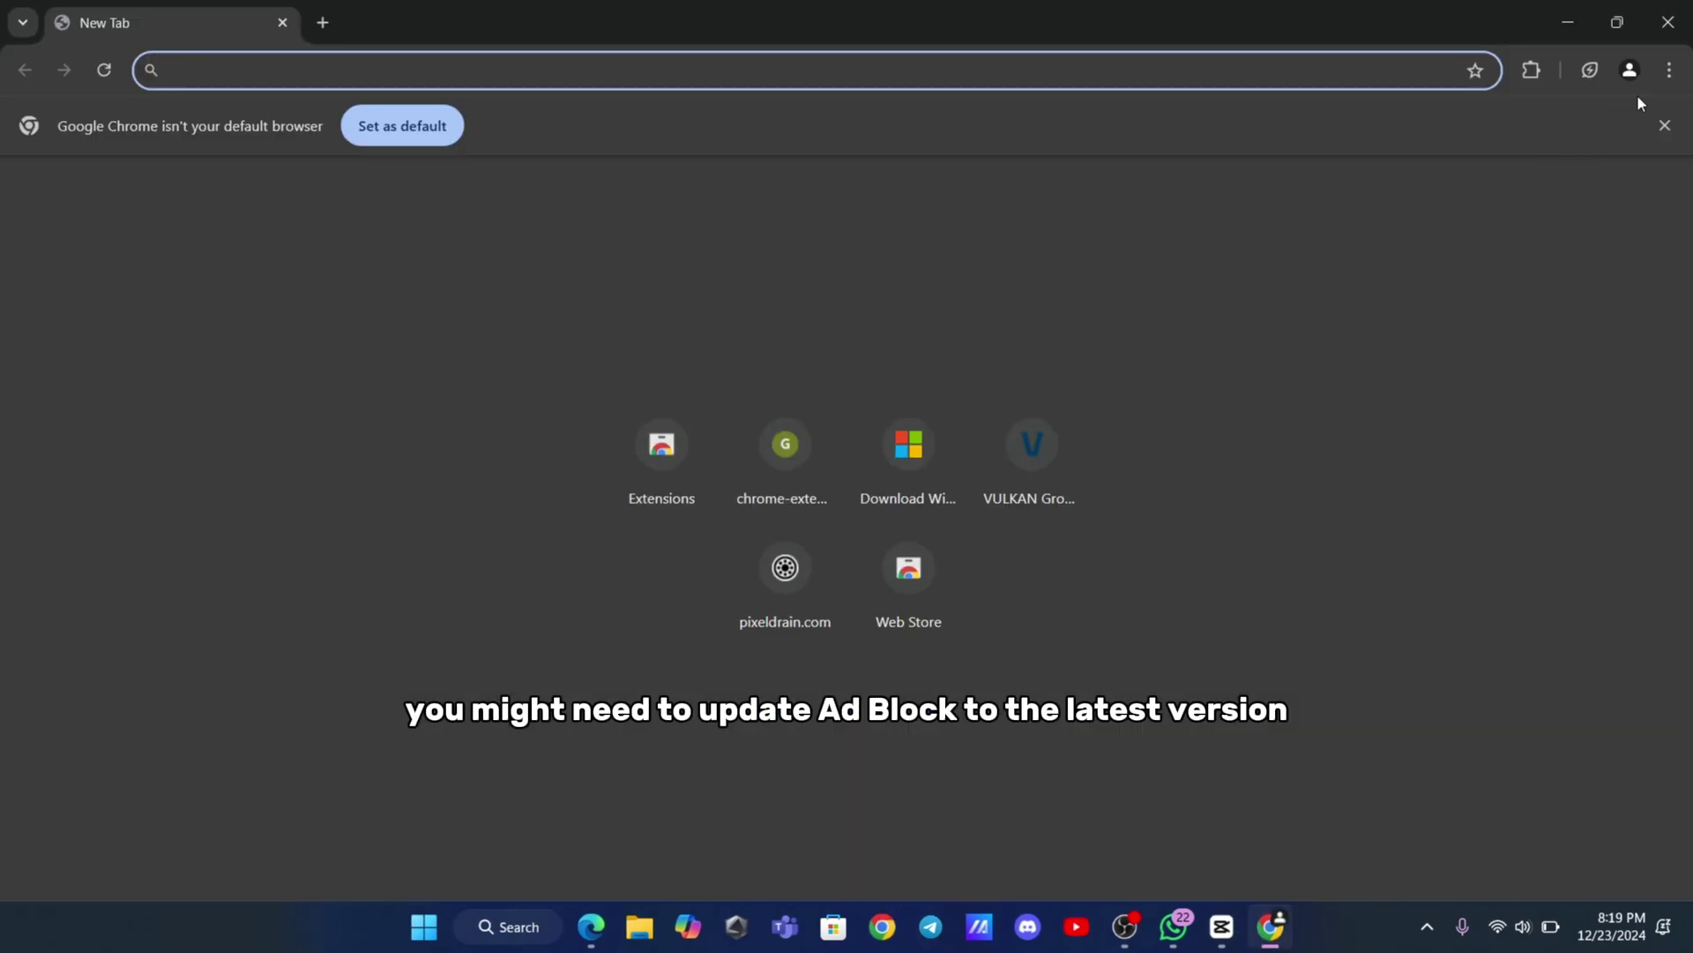
left_click(1670, 70)
mouse_move(1500, 439)
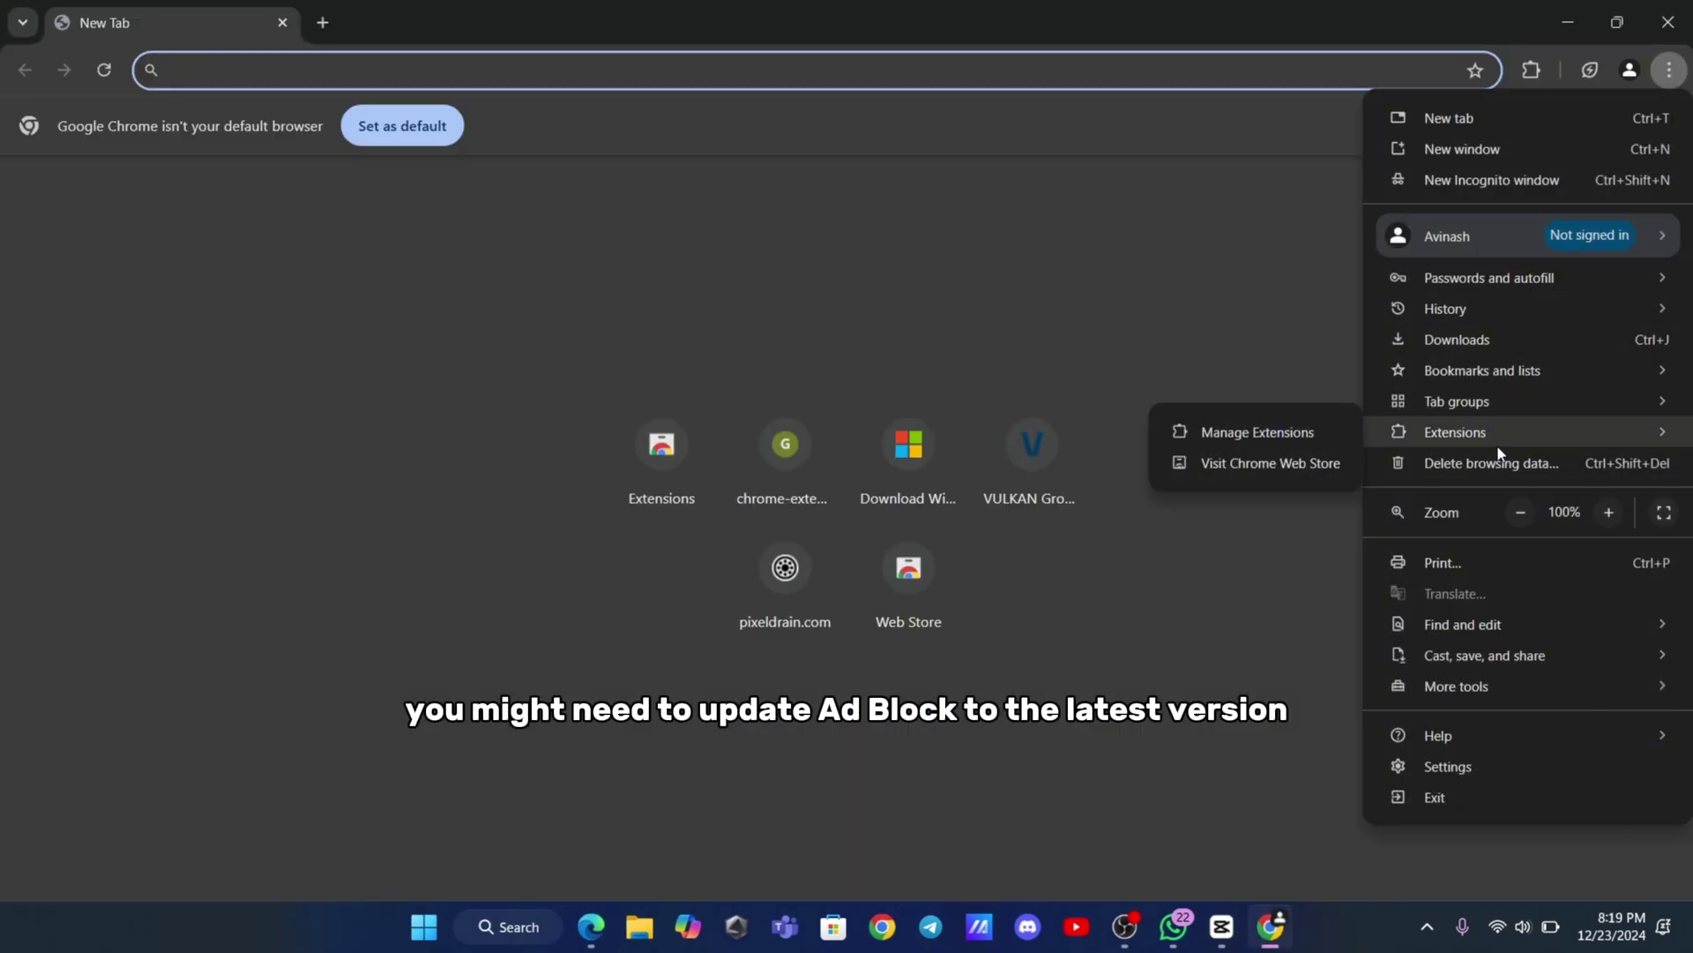
left_click(1300, 431)
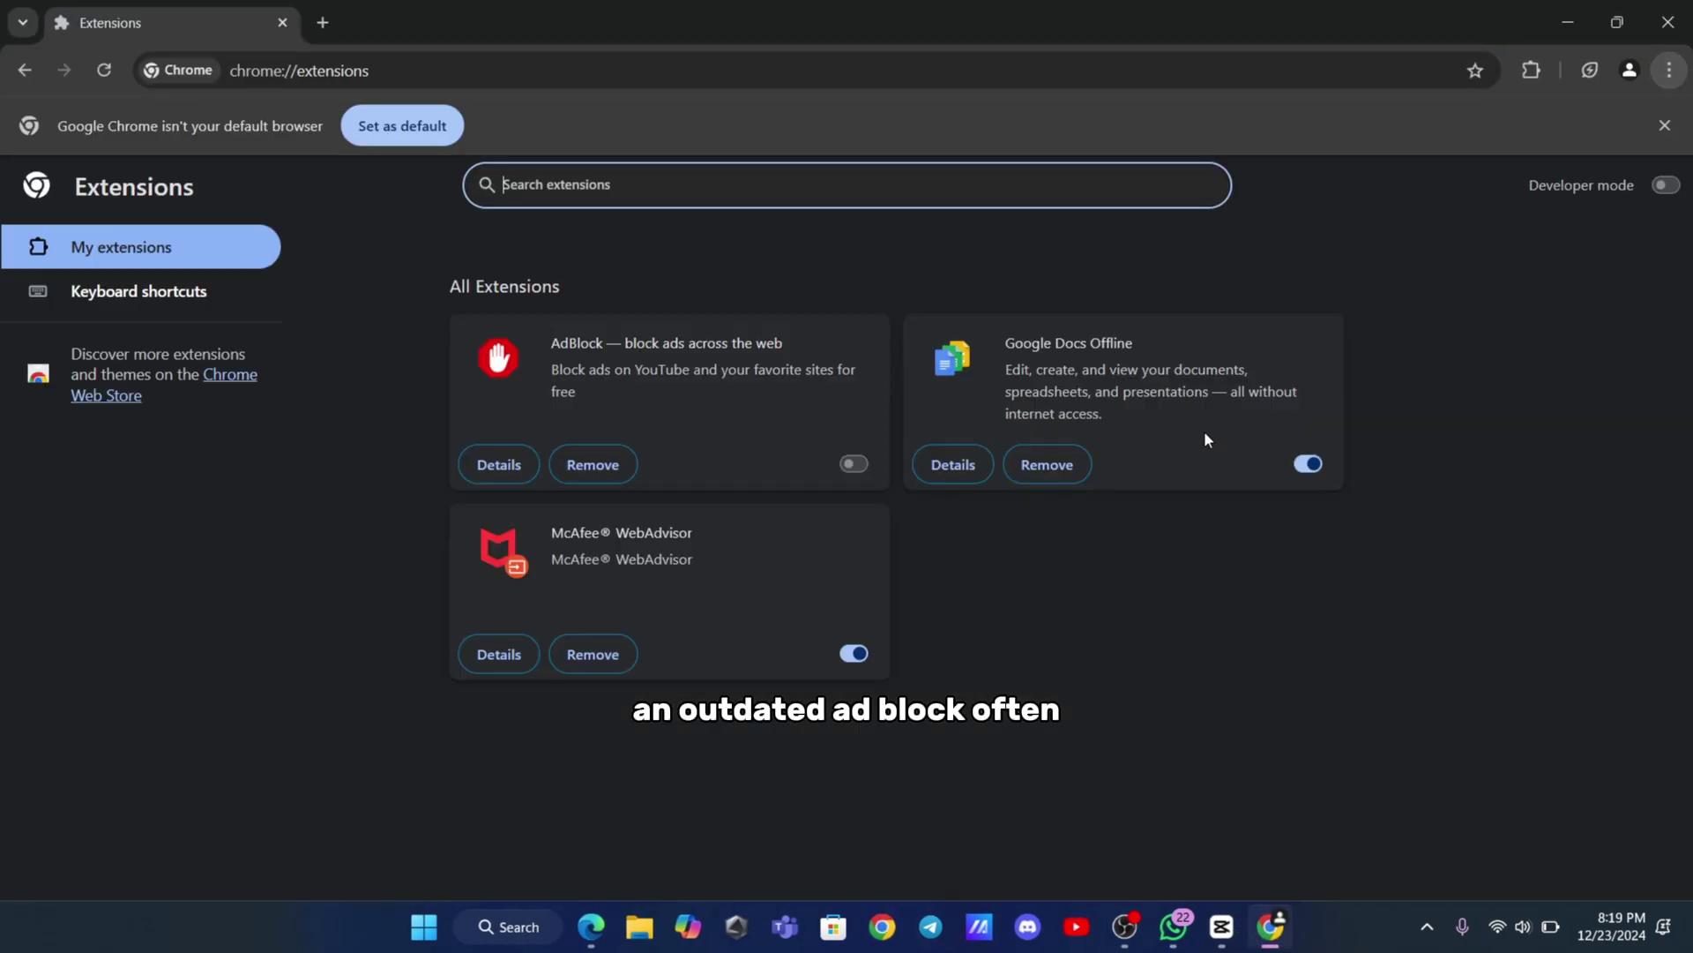
left_click(852, 465)
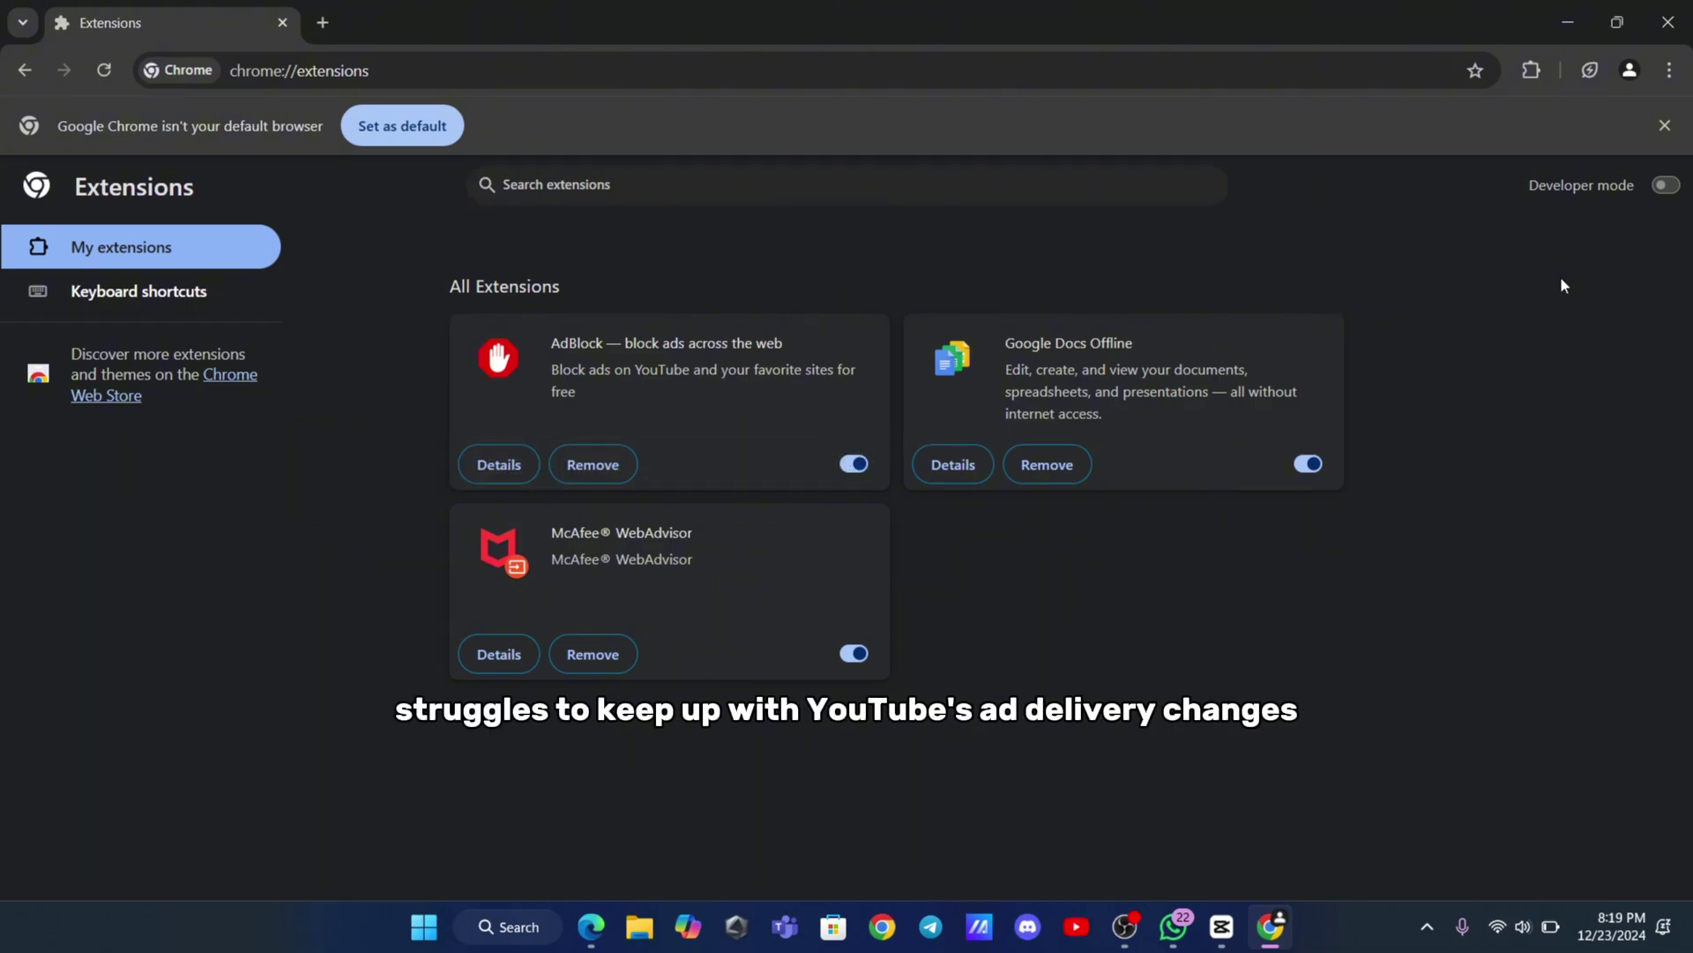
- Remove the AdBlock extension and confirm the uninstall
left_click(1670, 27)
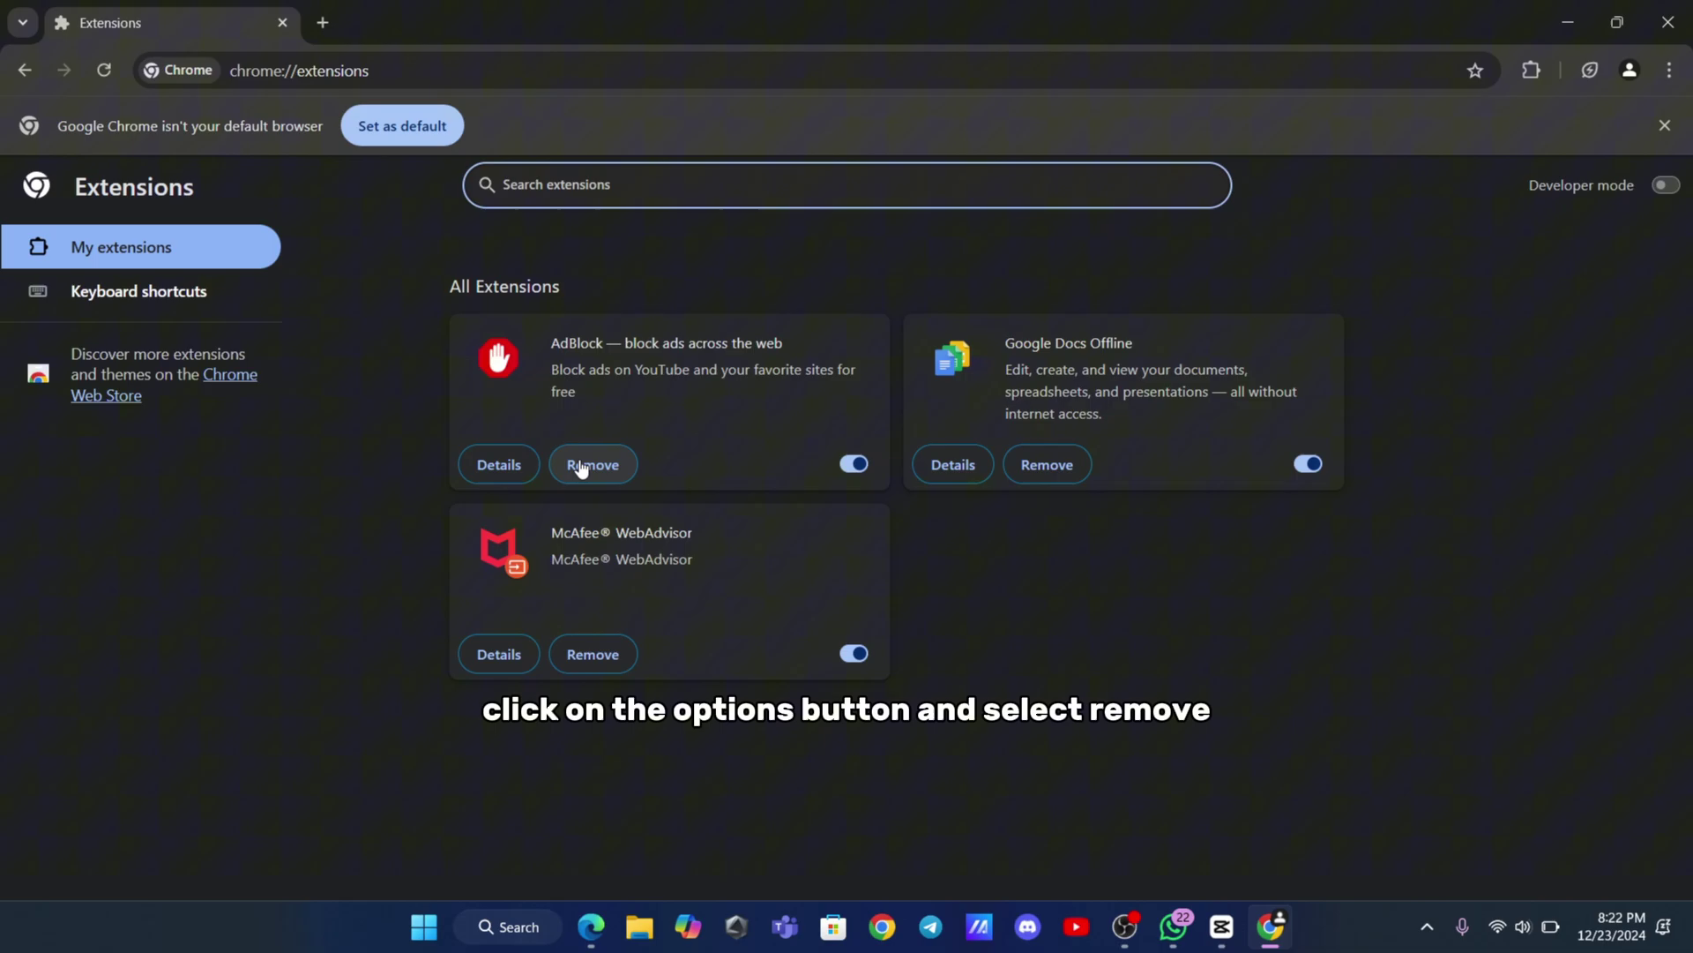
left_click(577, 468)
left_click(1362, 267)
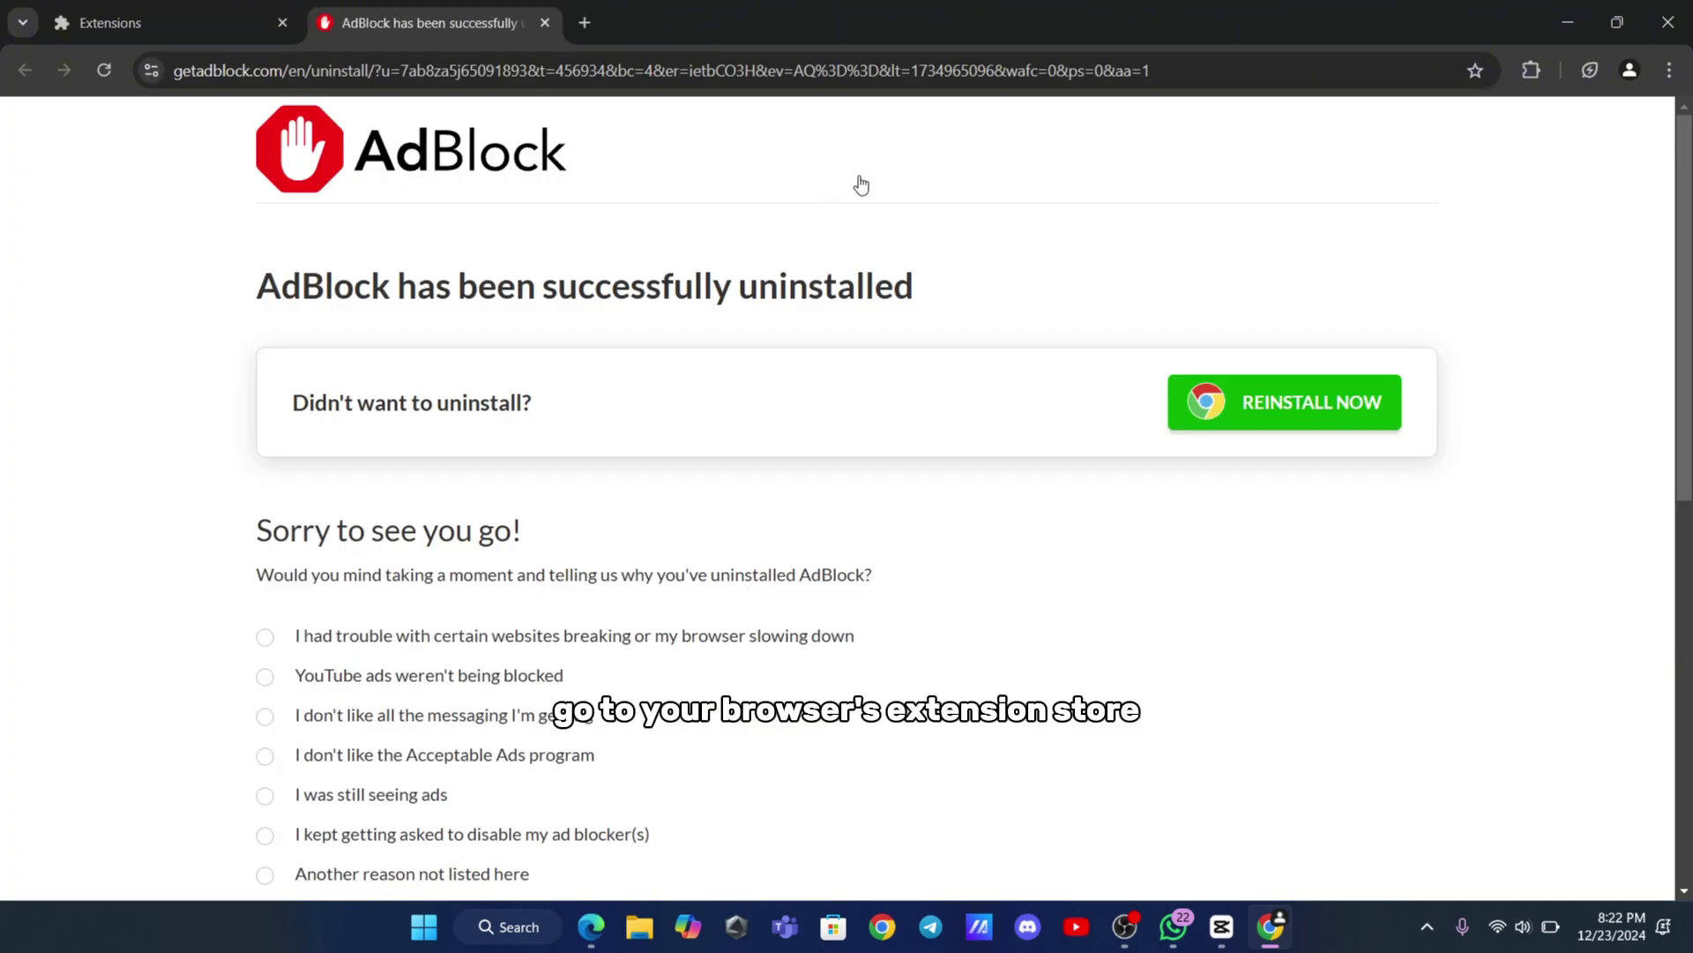
- Reinstall AdBlock by searching 'adb' in the Chrome Web Store and adding it to Chrome
left_click(585, 22)
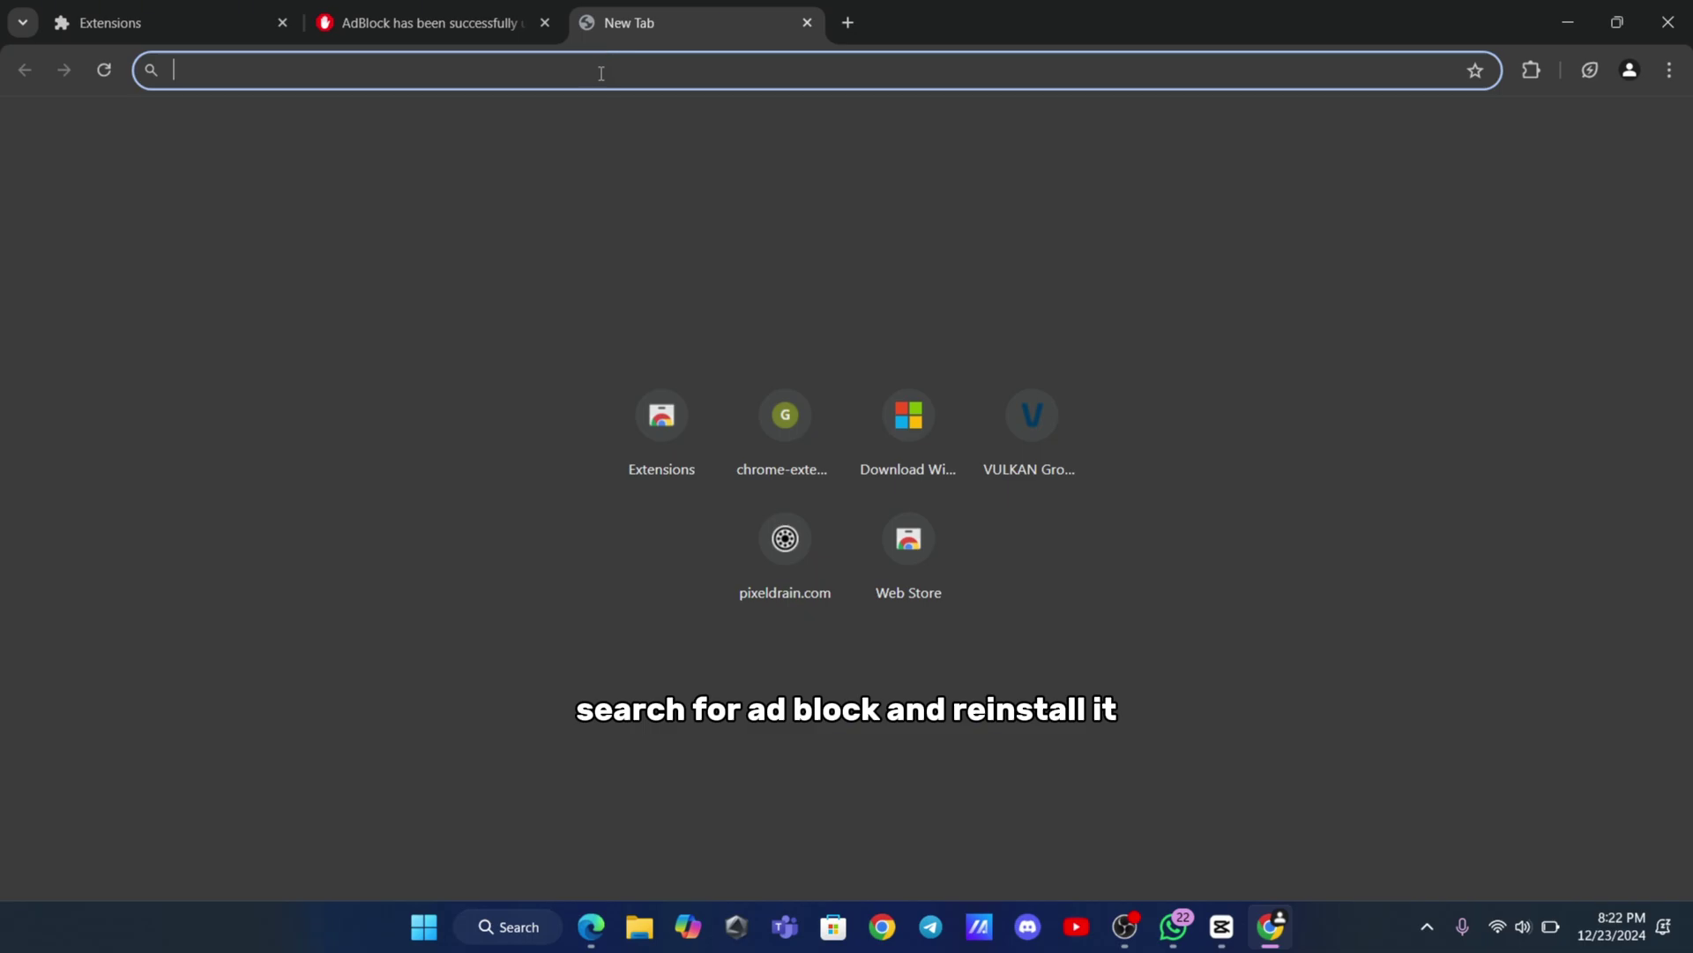
type("https://chrome.google.com/webstore/category/extensions")
key("Return")
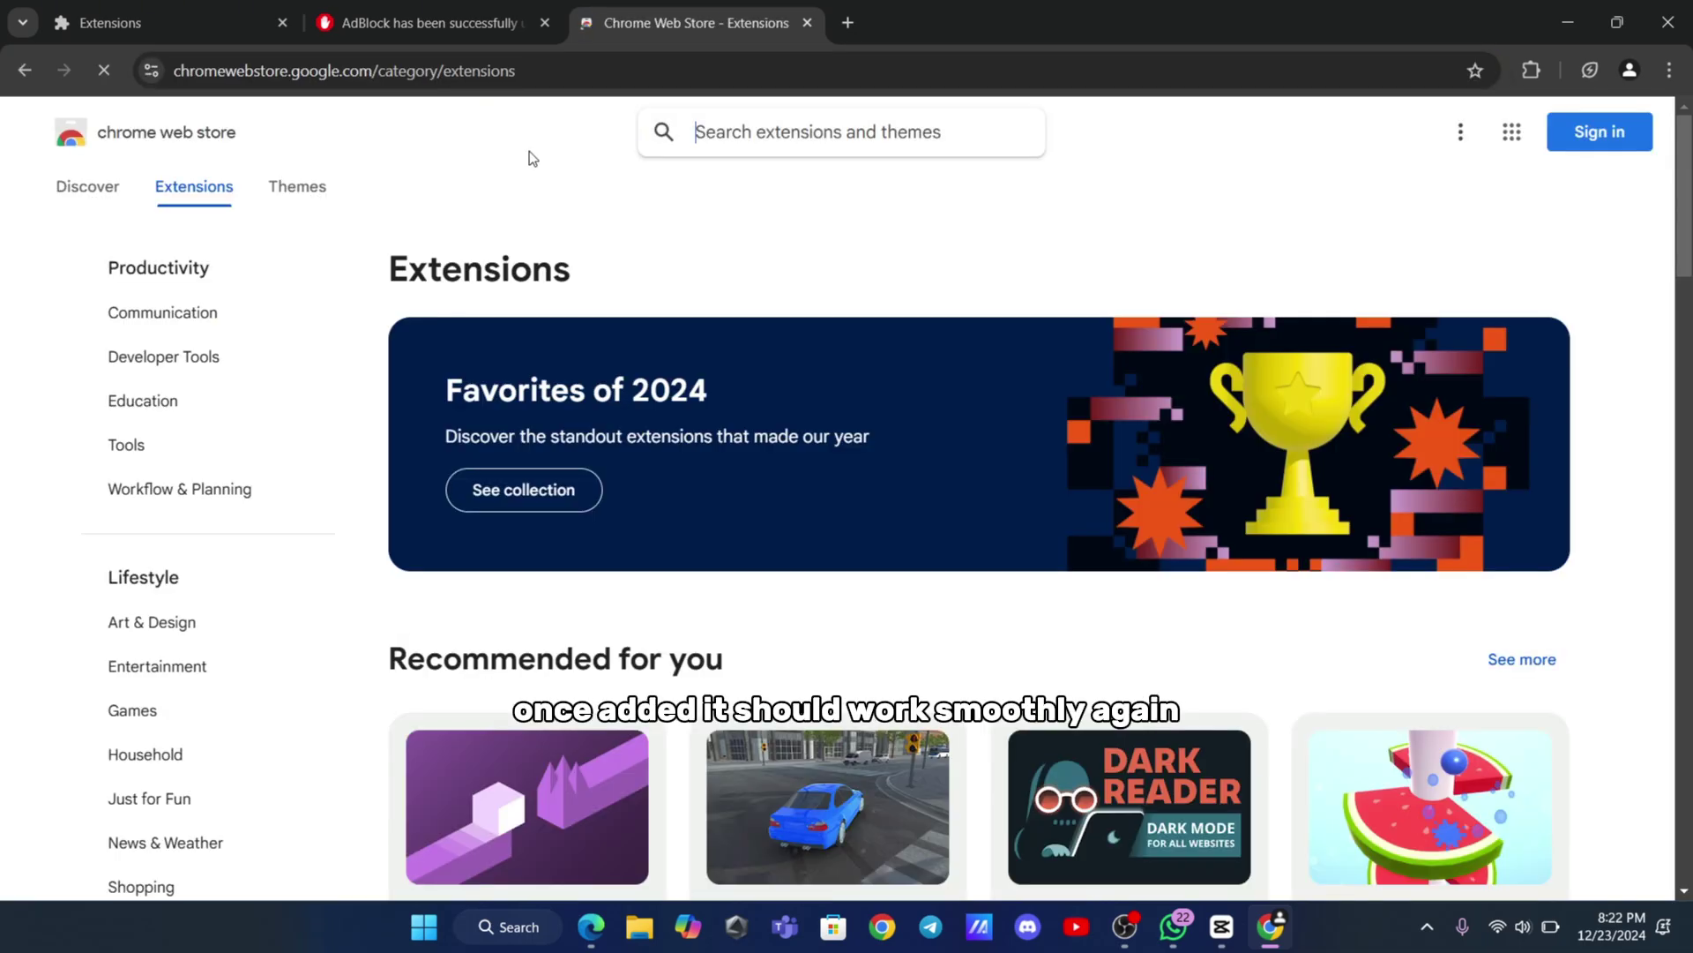
left_click(742, 123)
type("adb")
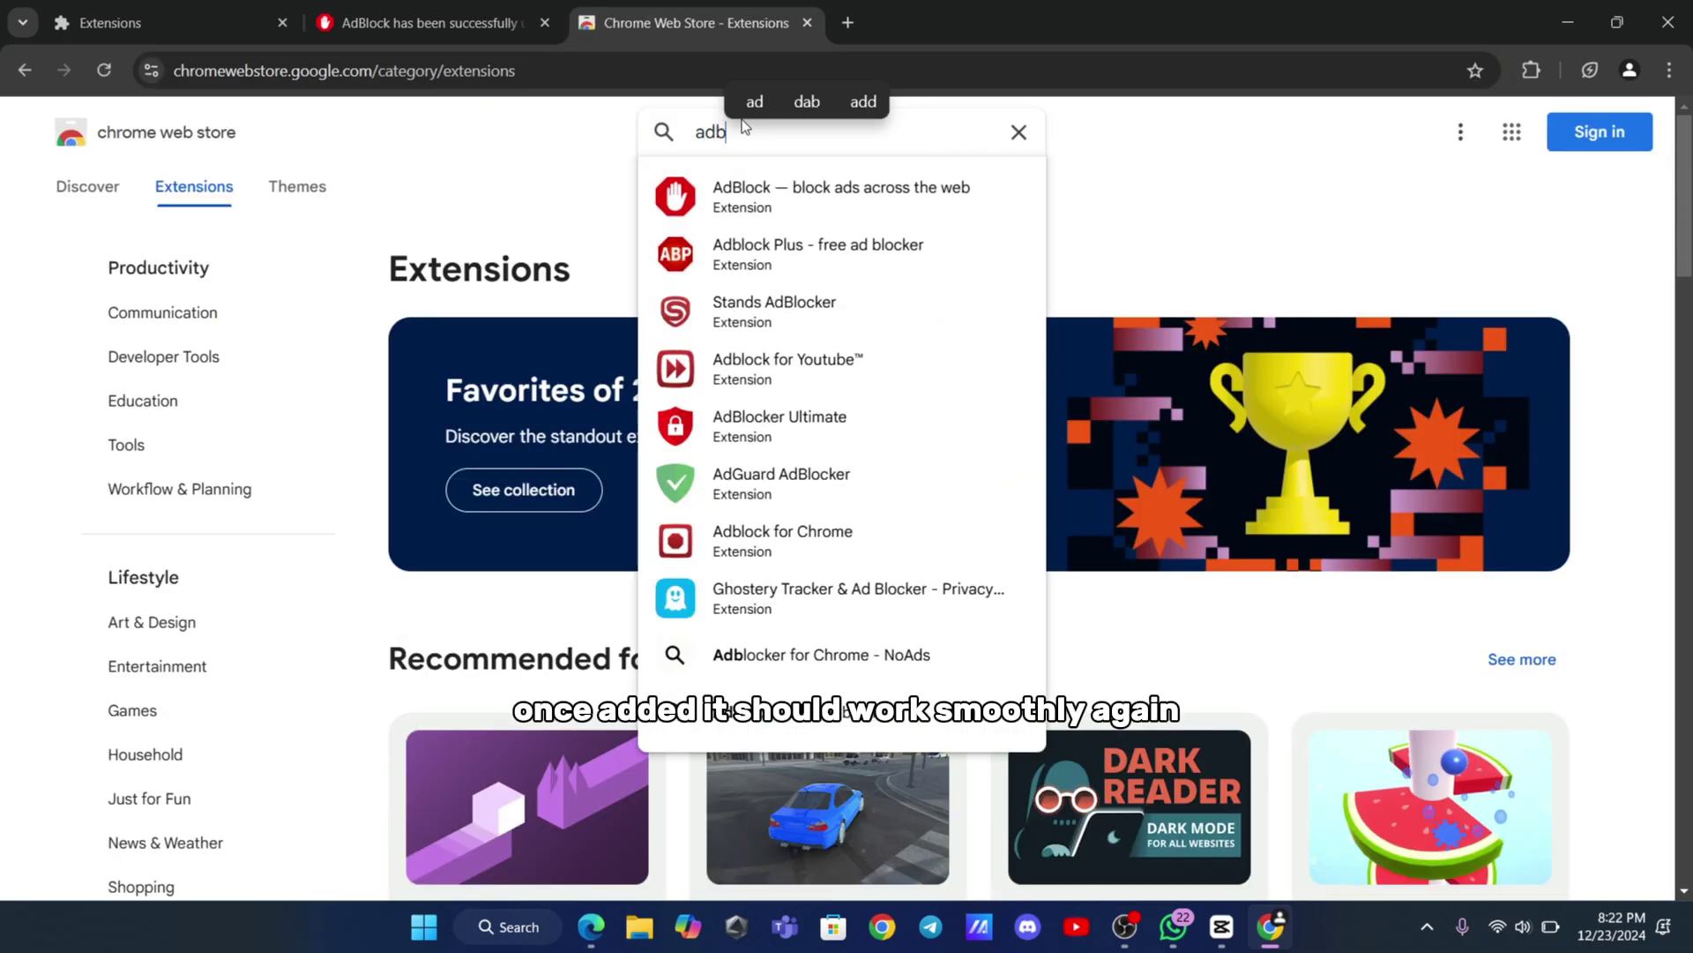
left_click(739, 196)
left_click(1335, 276)
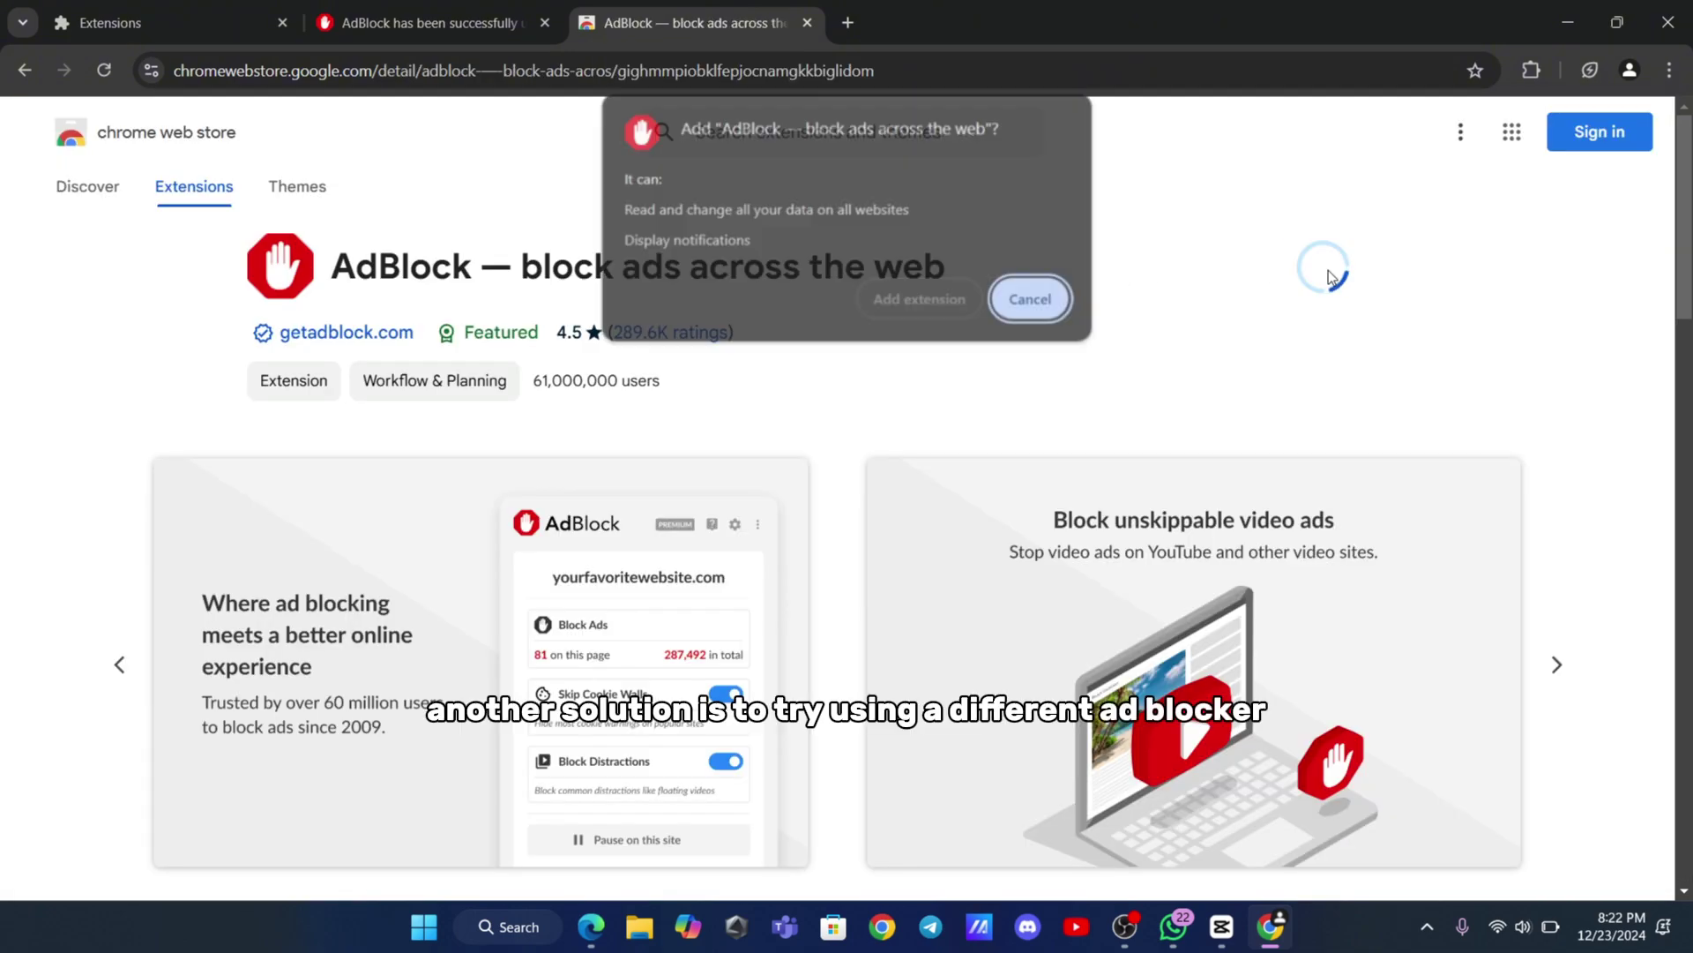
left_click(934, 302)
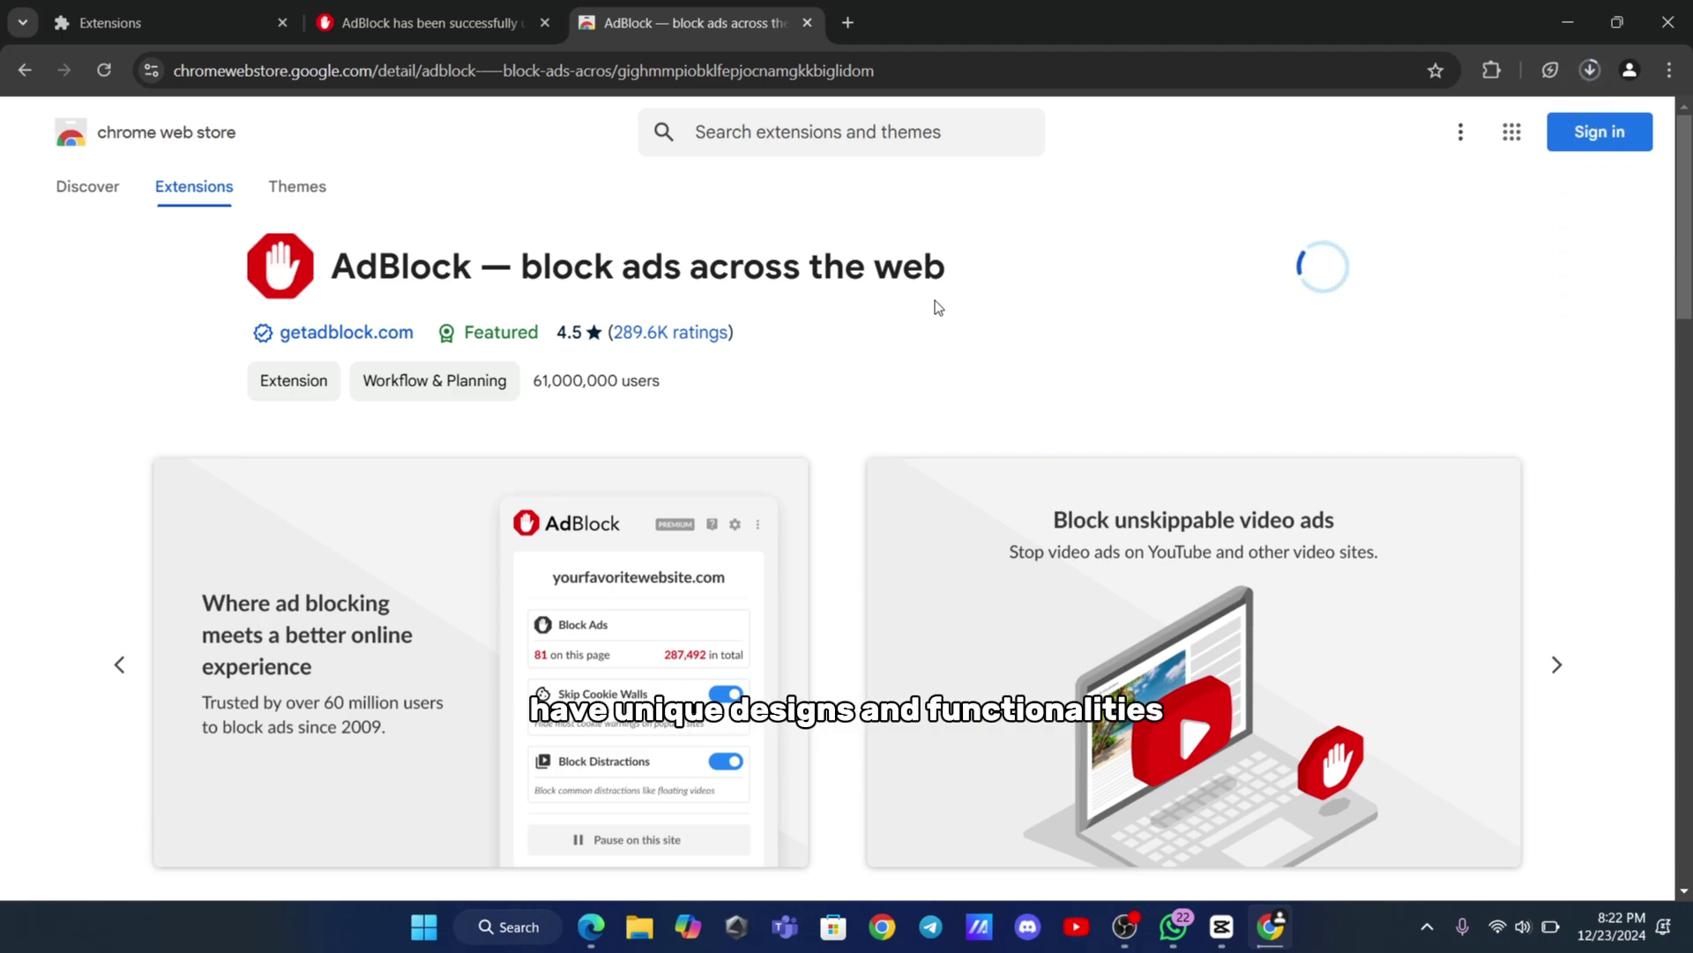
- Show the list of installed extensions from the Chrome menu
left_click(1669, 70)
mouse_move(1457, 437)
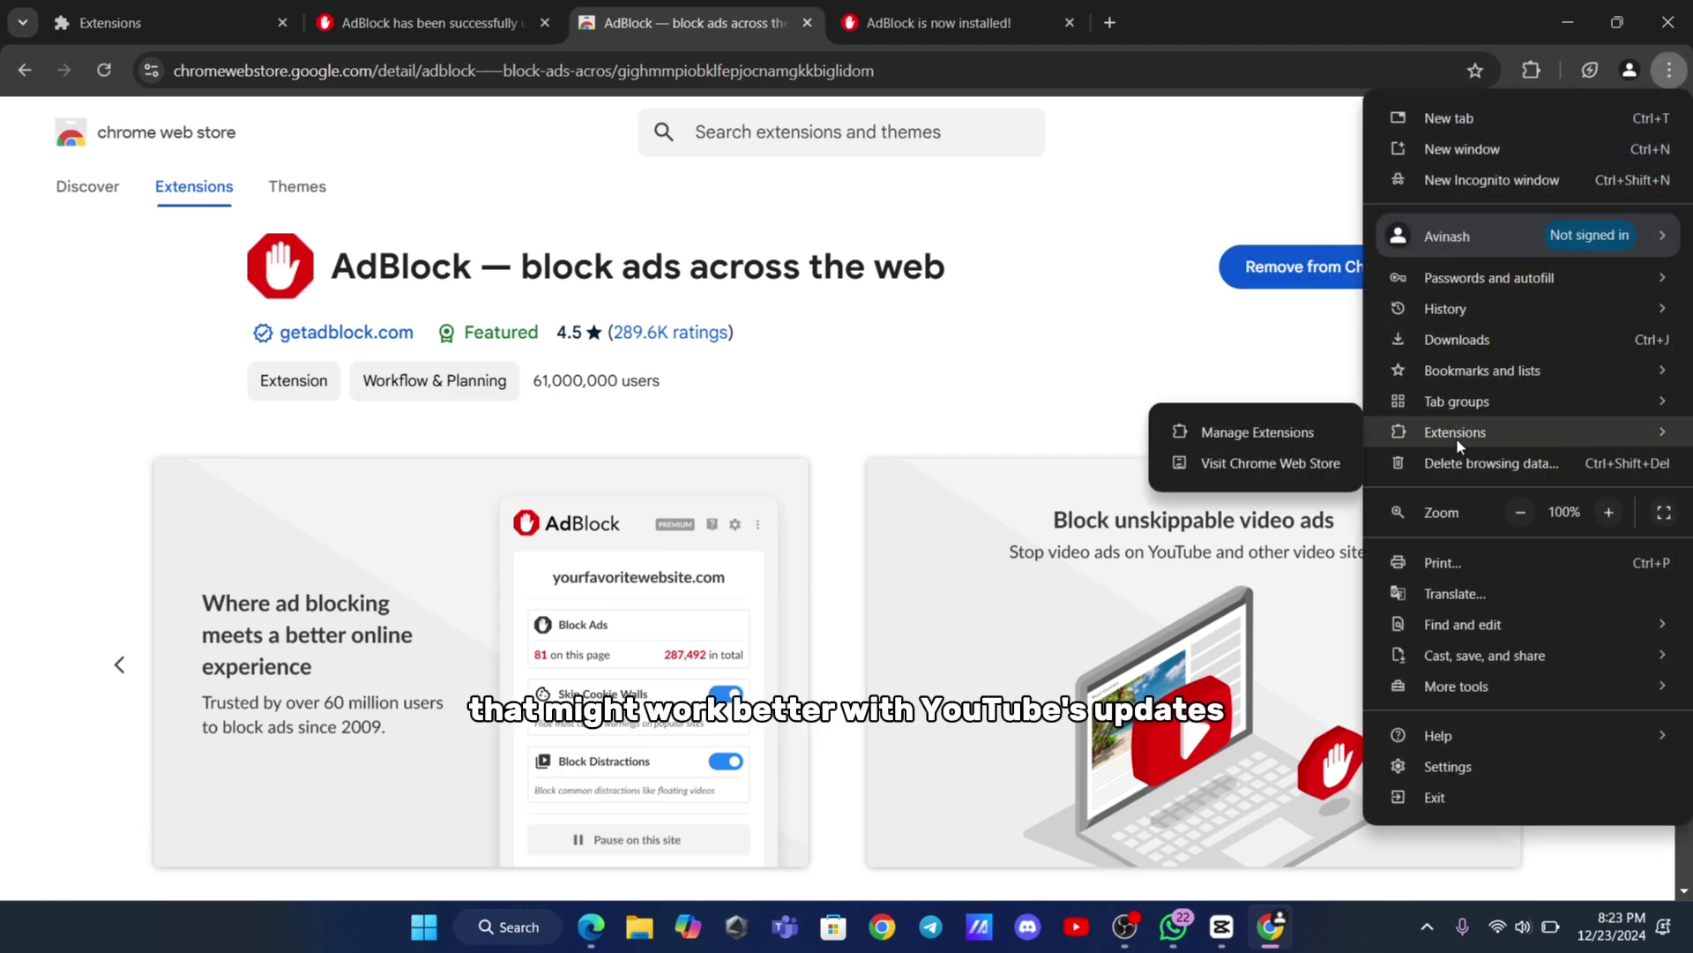
left_click(1191, 430)
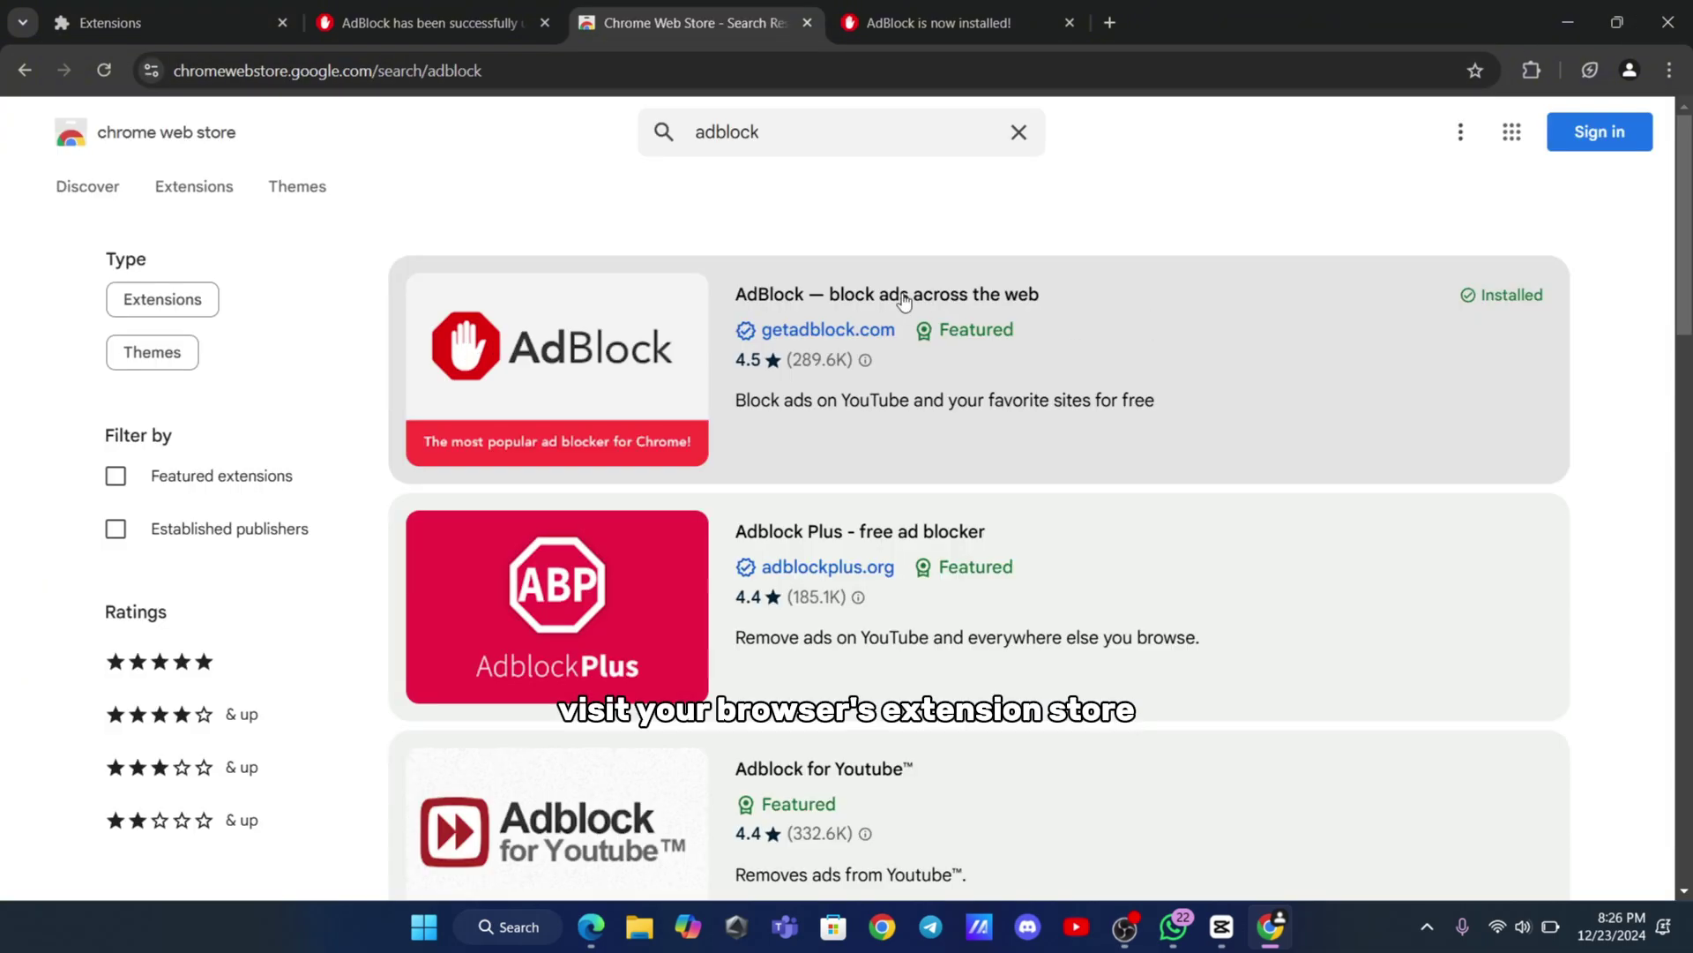
- Scroll through the 'adblock' Web Store results to compare AdBlock Max, Adblocker Ultimate and others
scroll(869, 511, "down", 4)
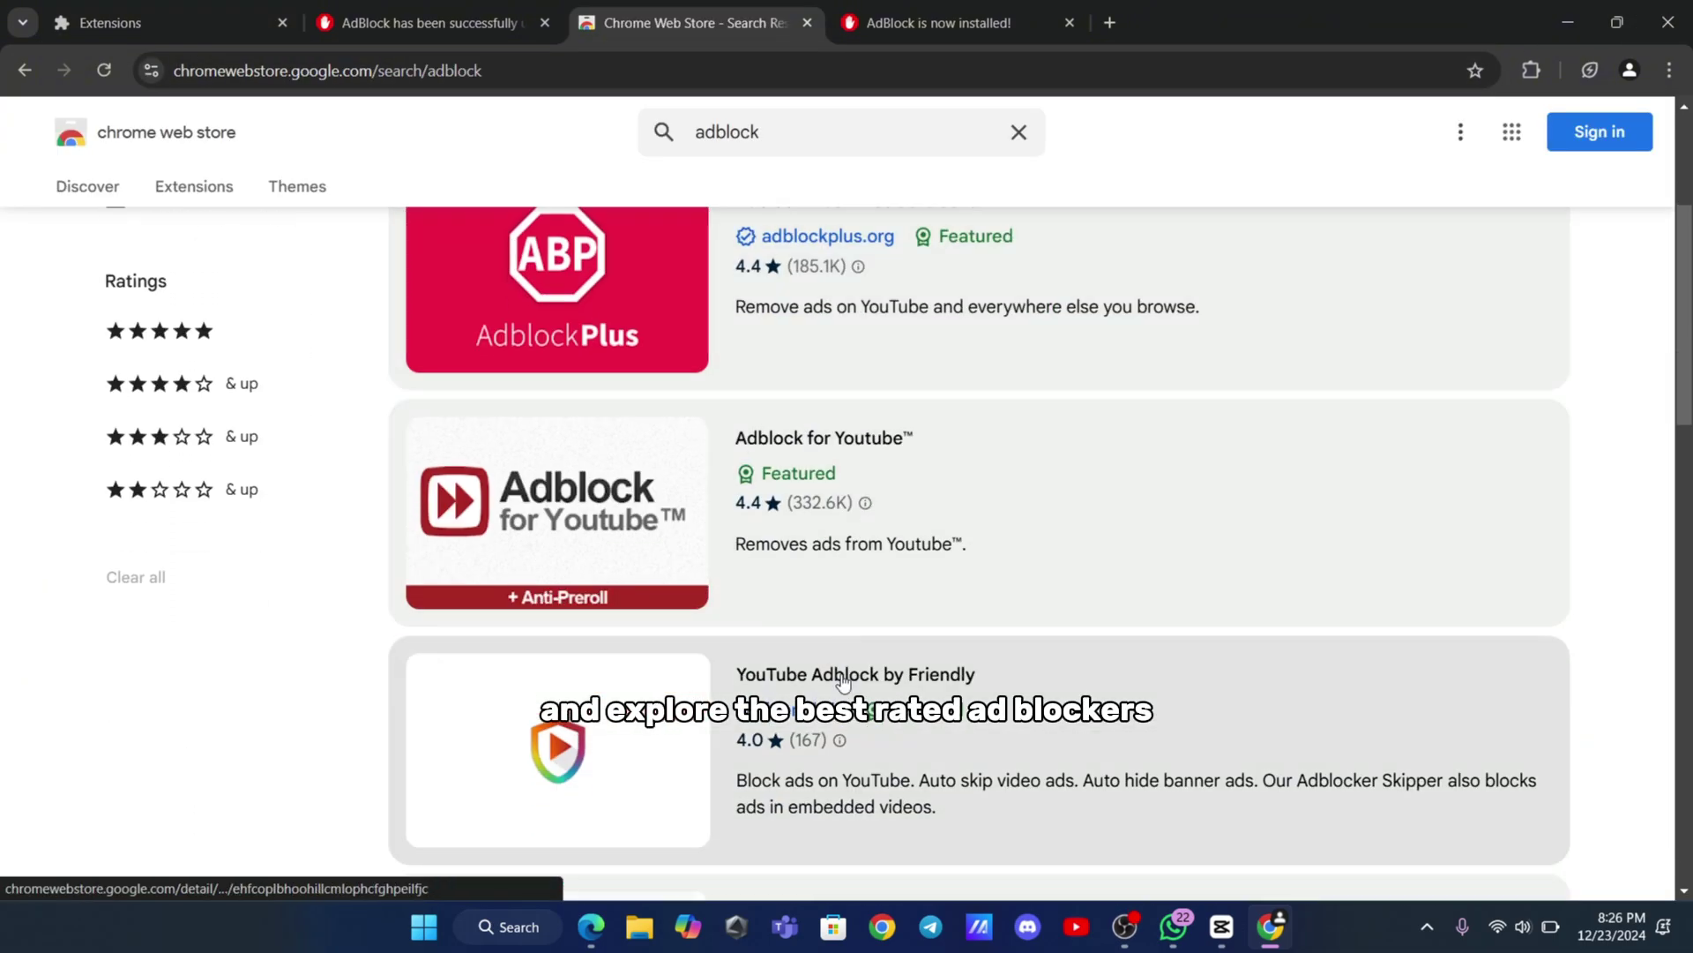
scroll(838, 684, "down", 5)
scroll(845, 681, "down", 3)
scroll(845, 681, "down", 4)
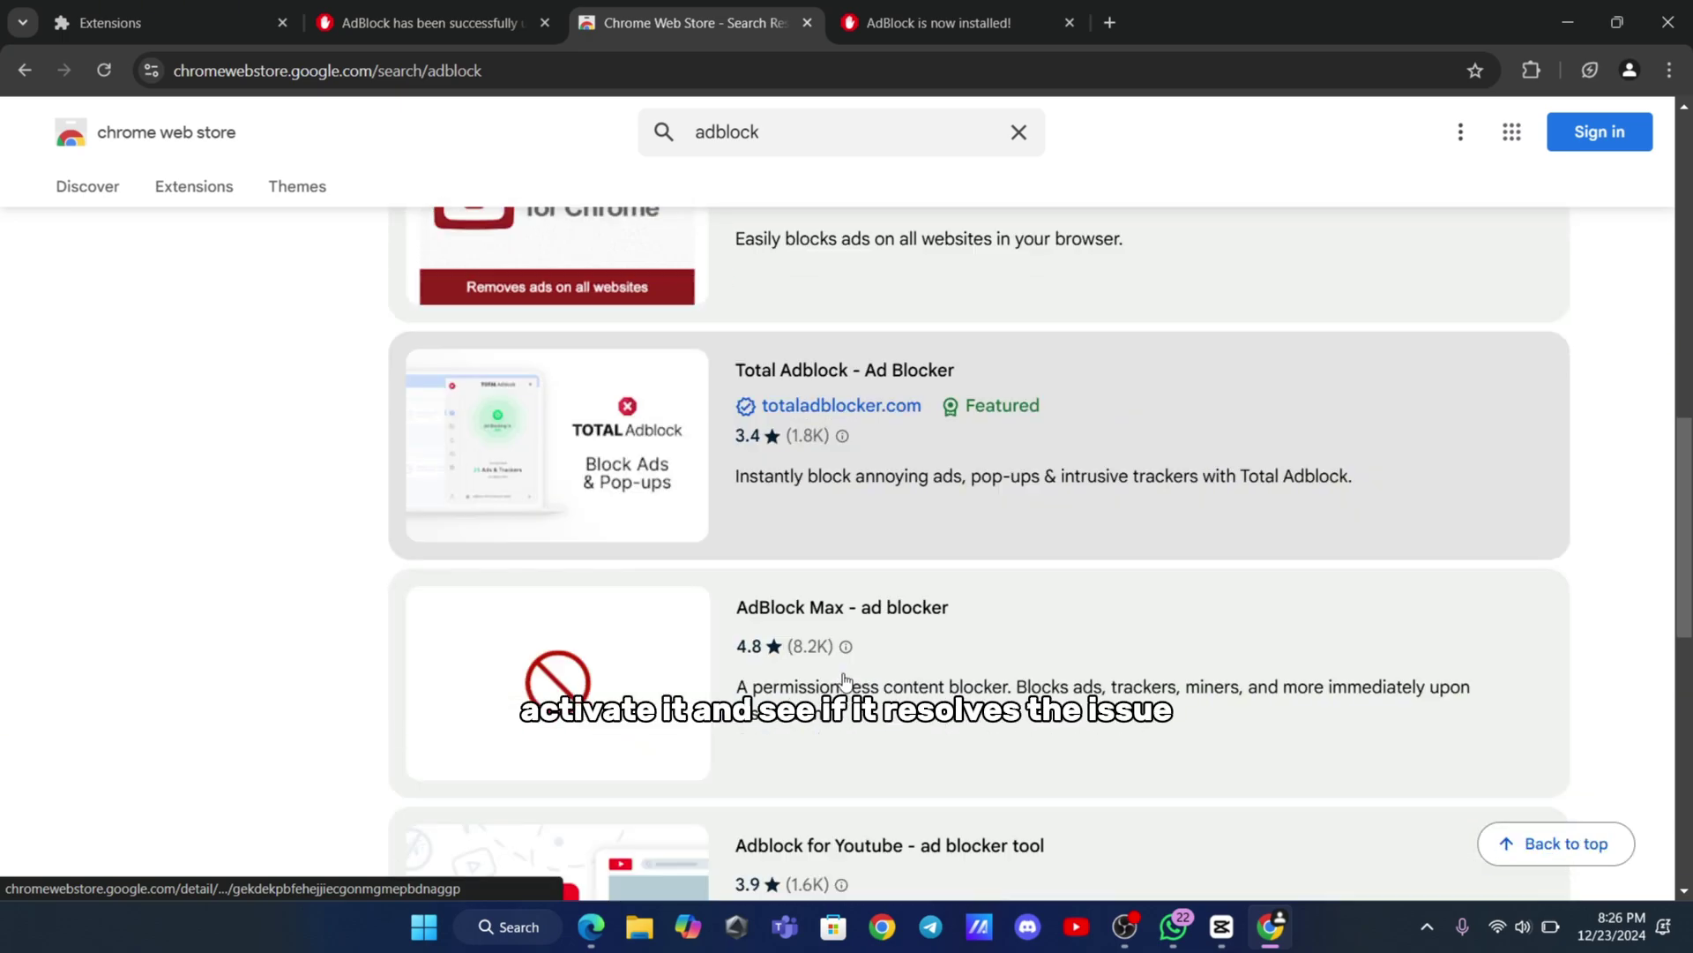
scroll(845, 681, "down", 3)
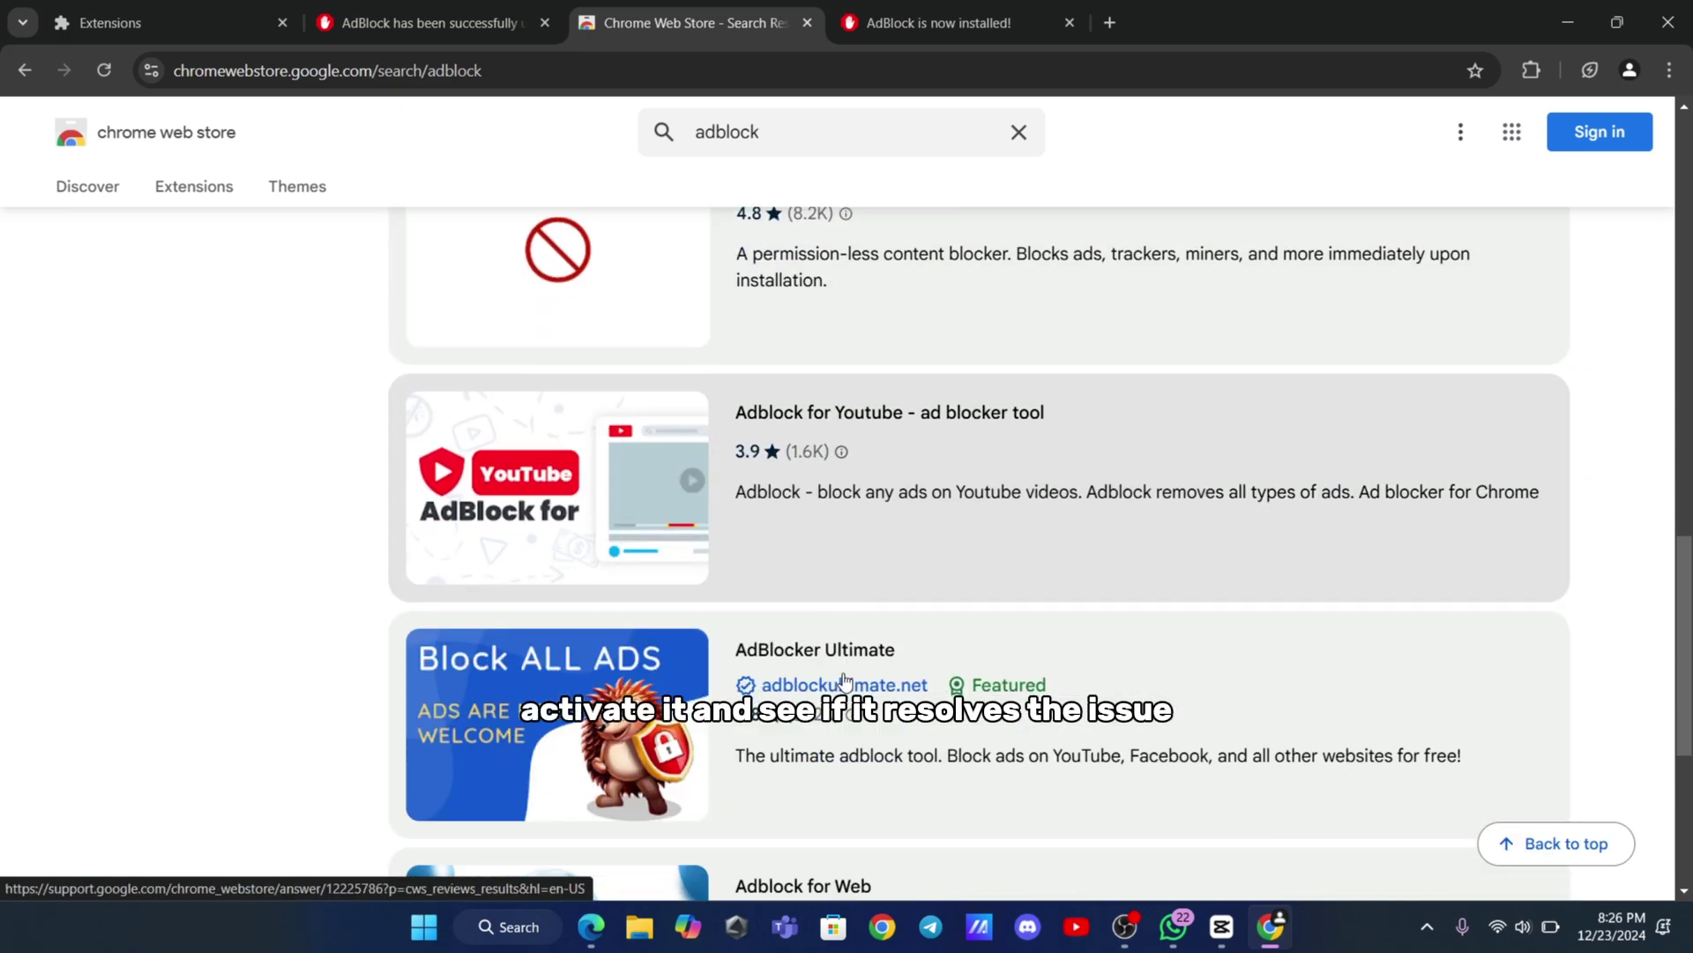
scroll(845, 680, "down", 5)
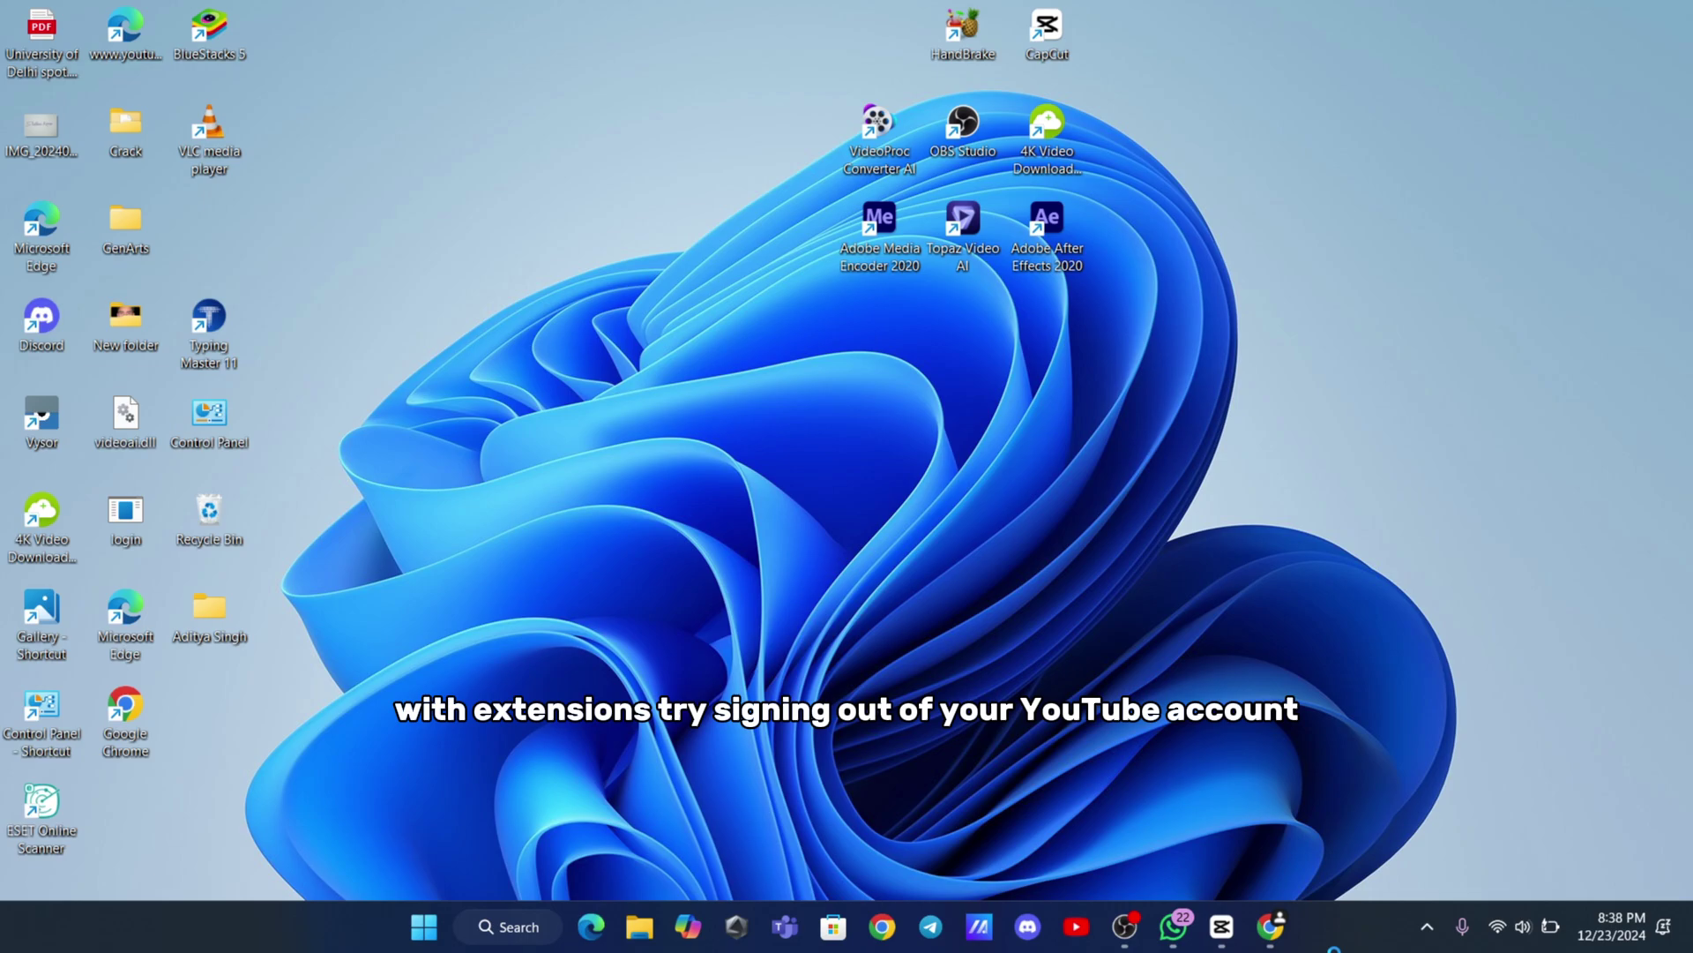
left_click(1090, 928)
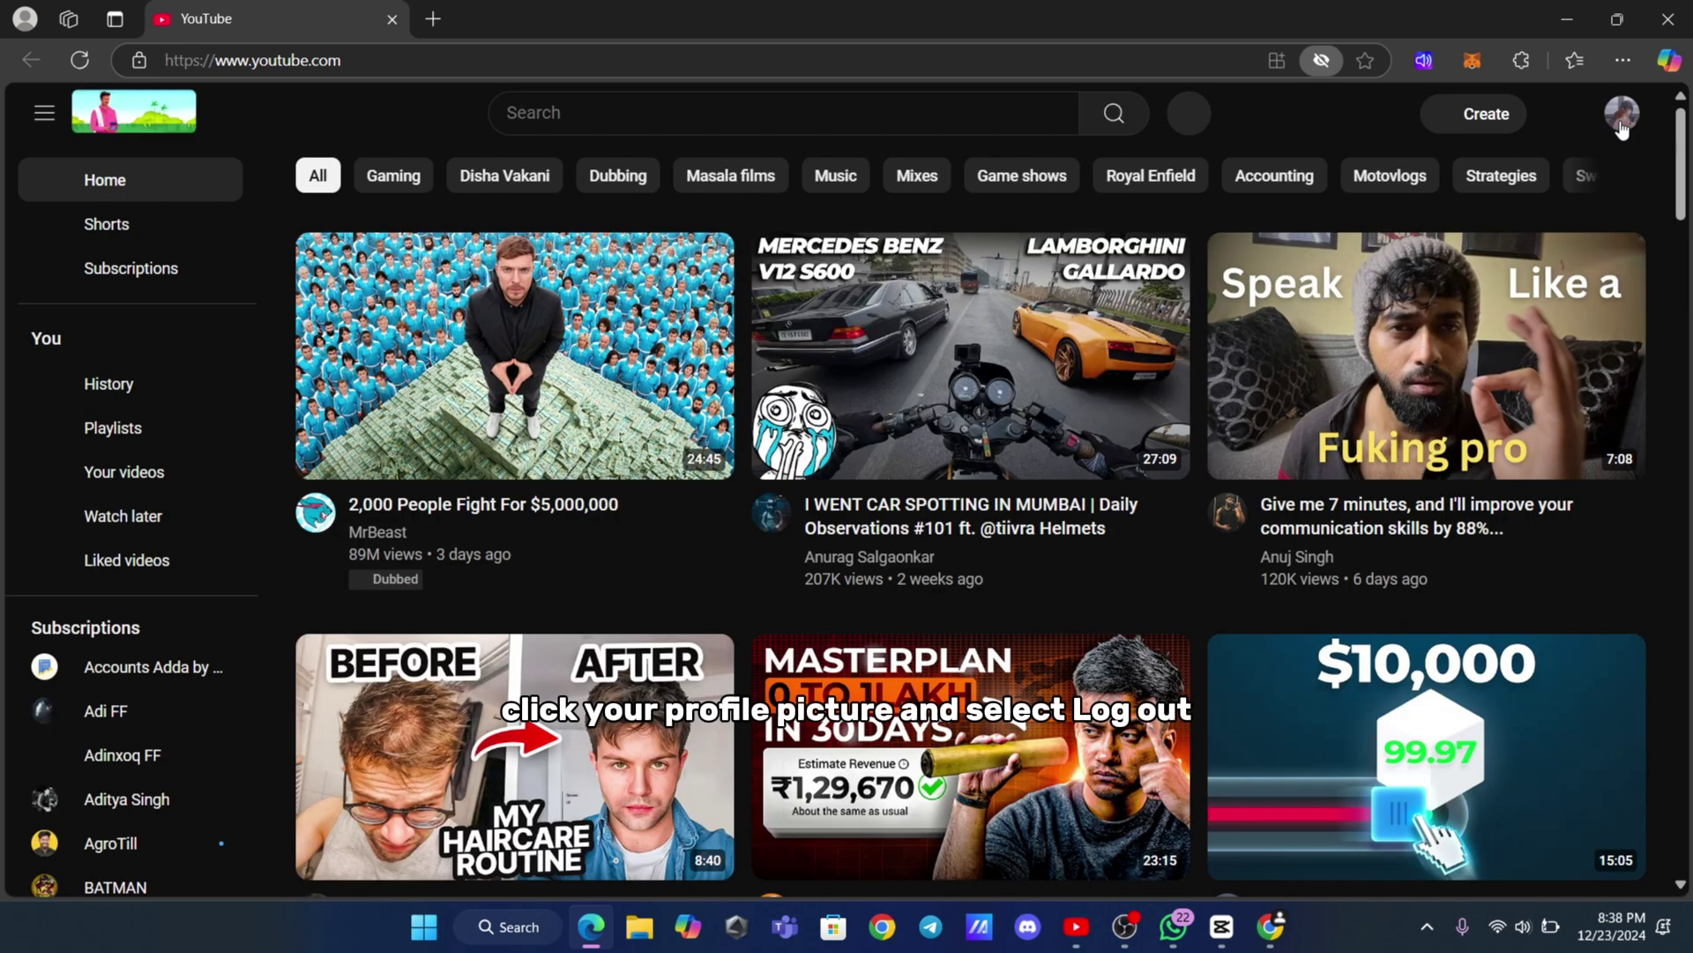
left_click(1621, 122)
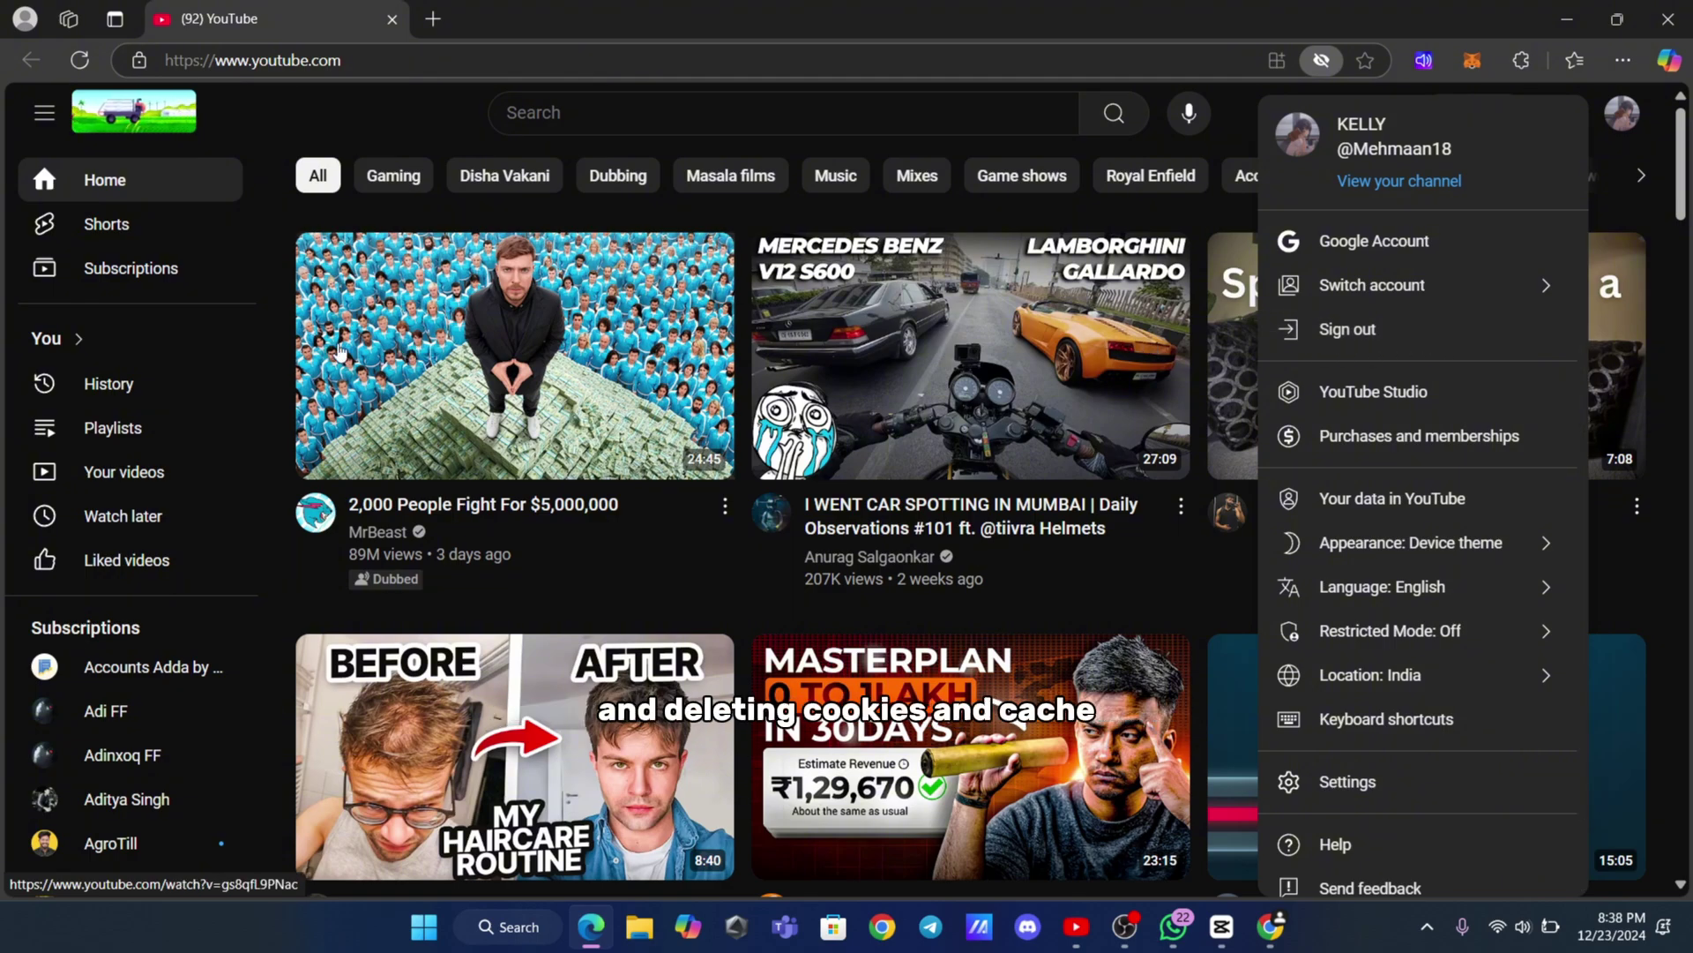
left_click(272, 357)
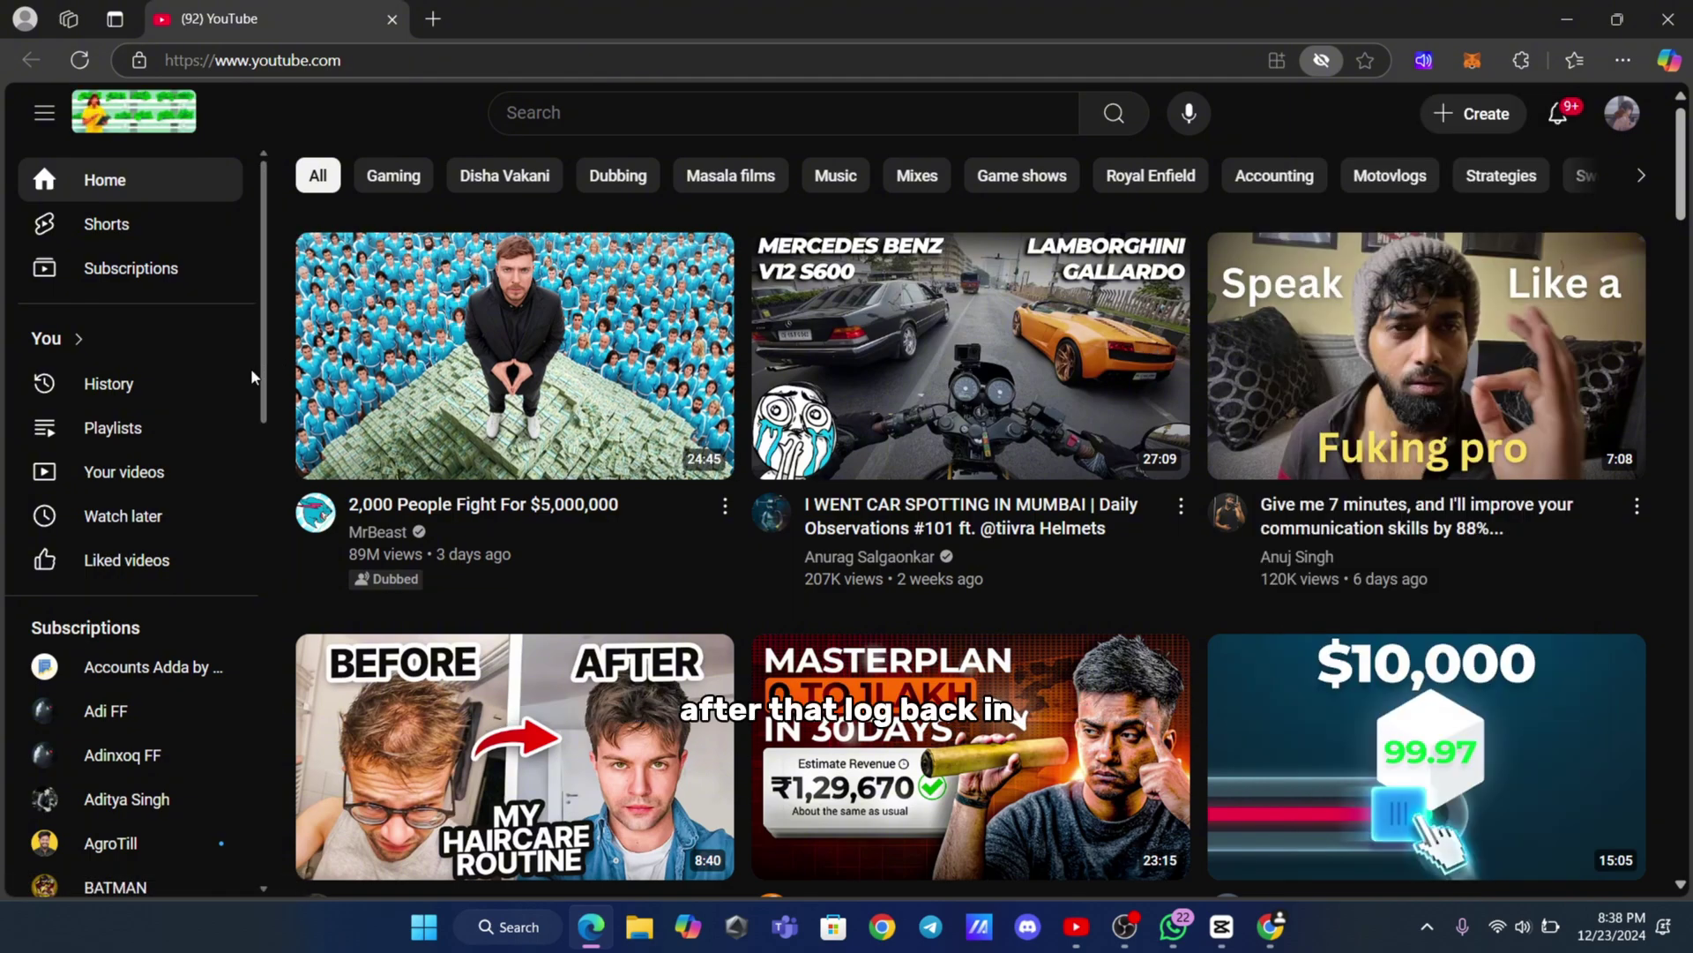
left_click(145, 386)
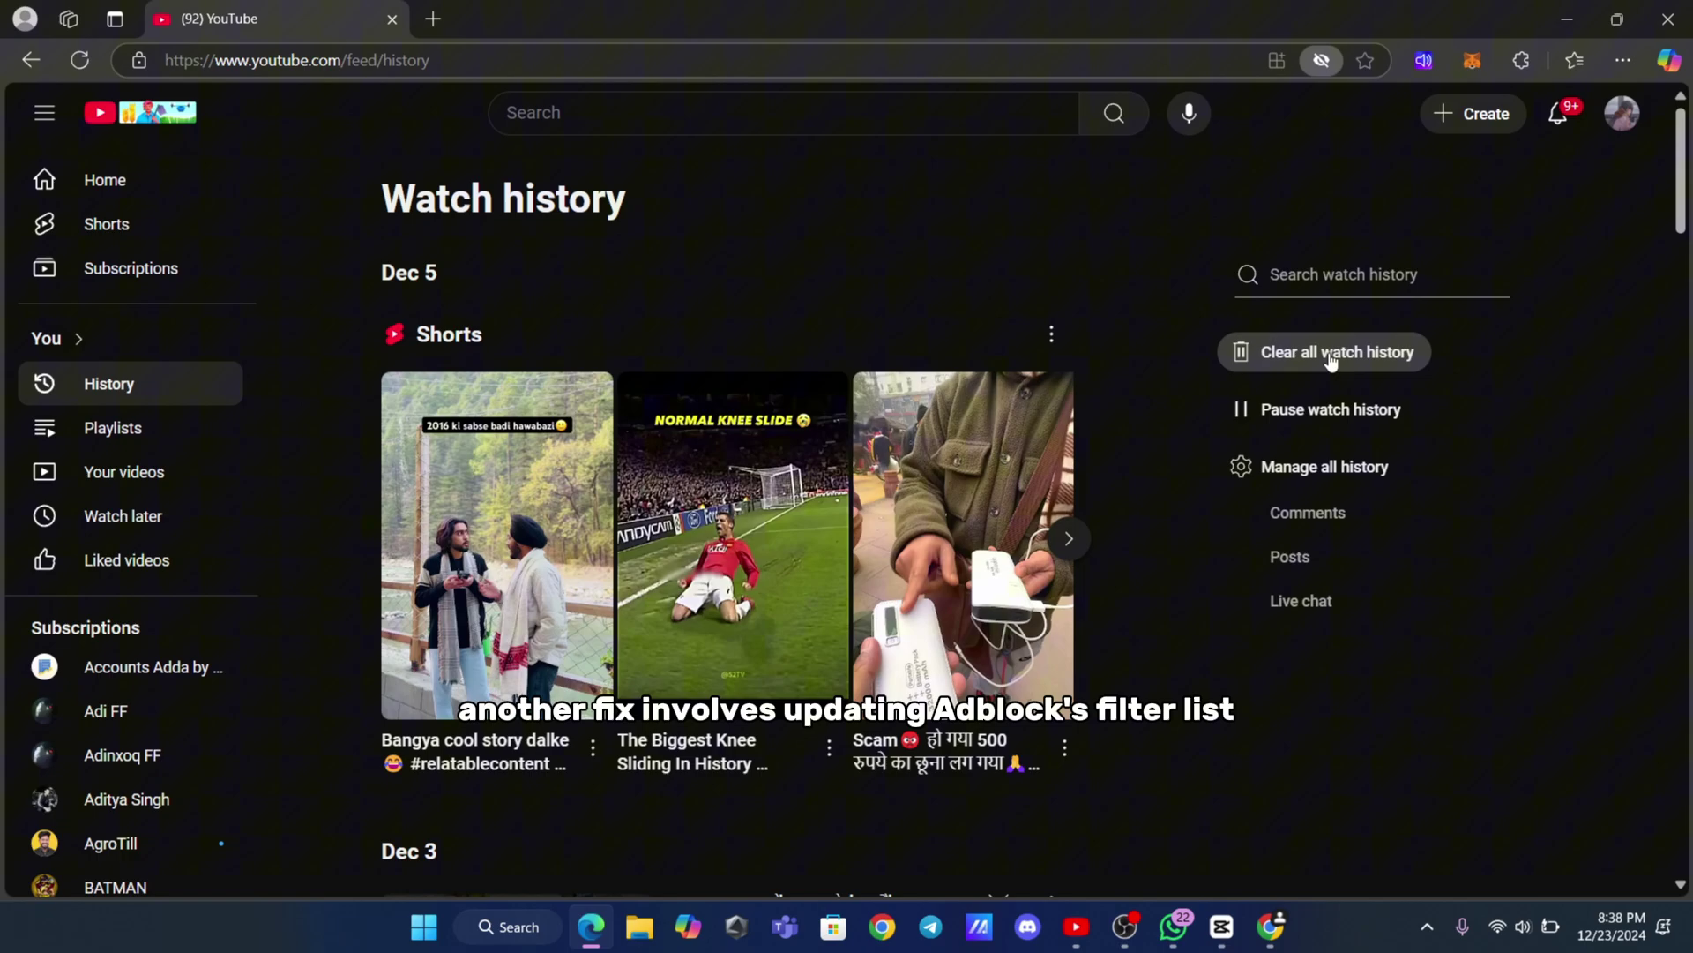
left_click(1567, 19)
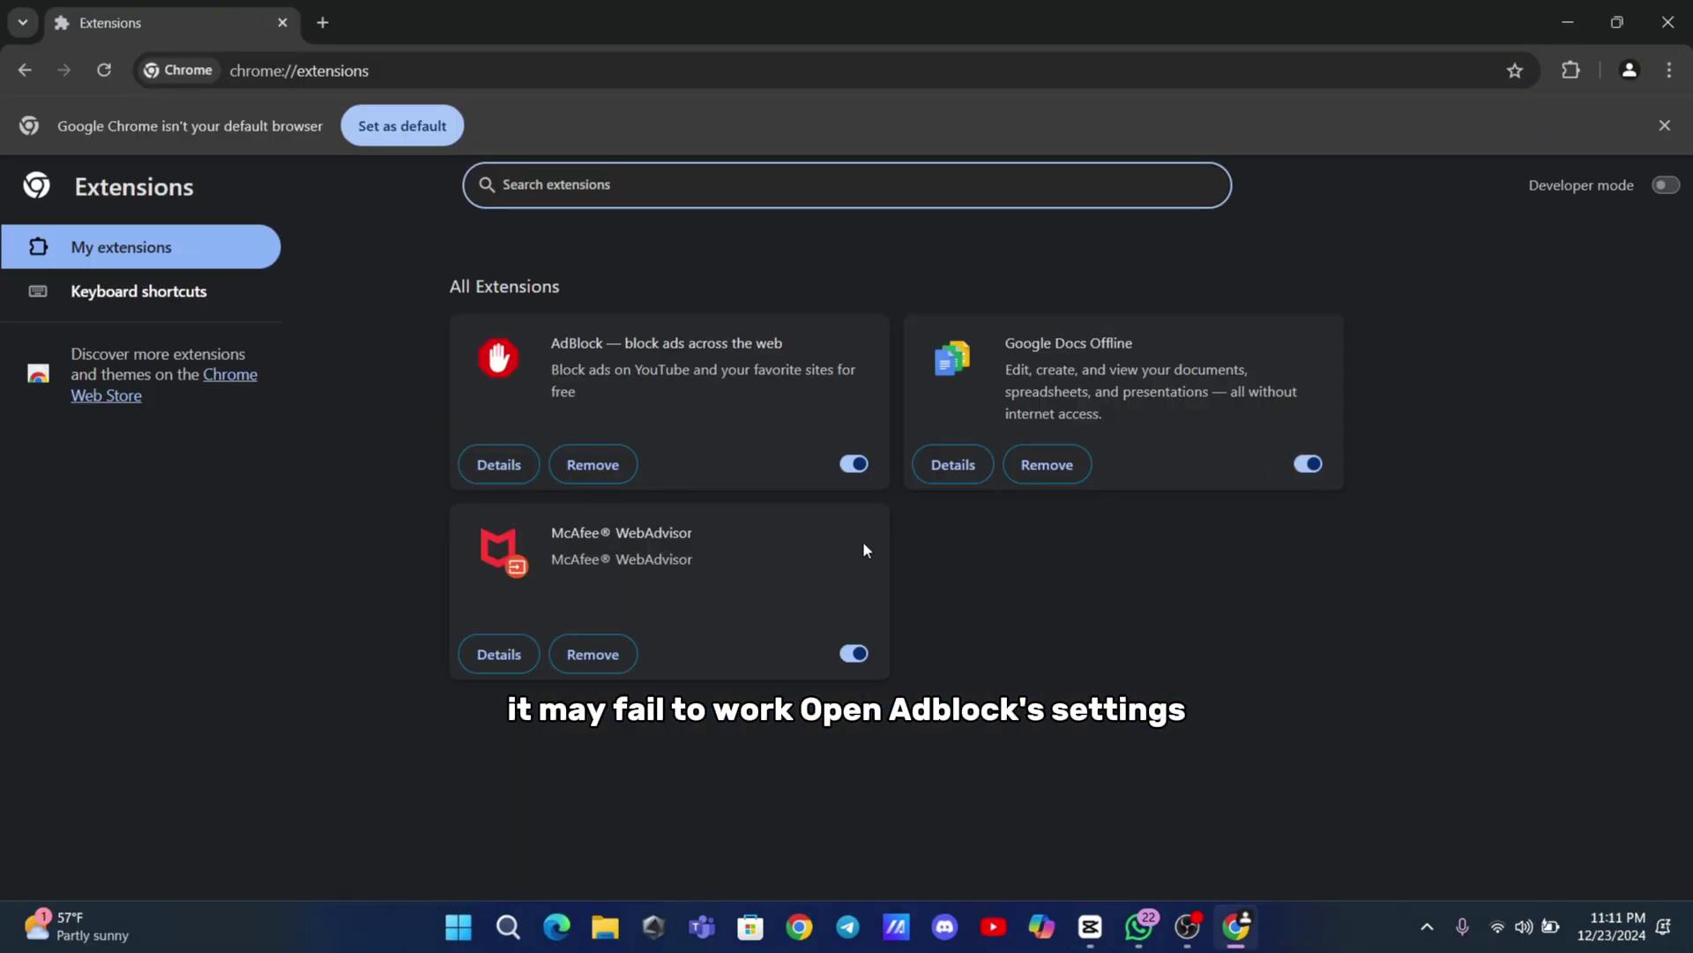
left_click(497, 467)
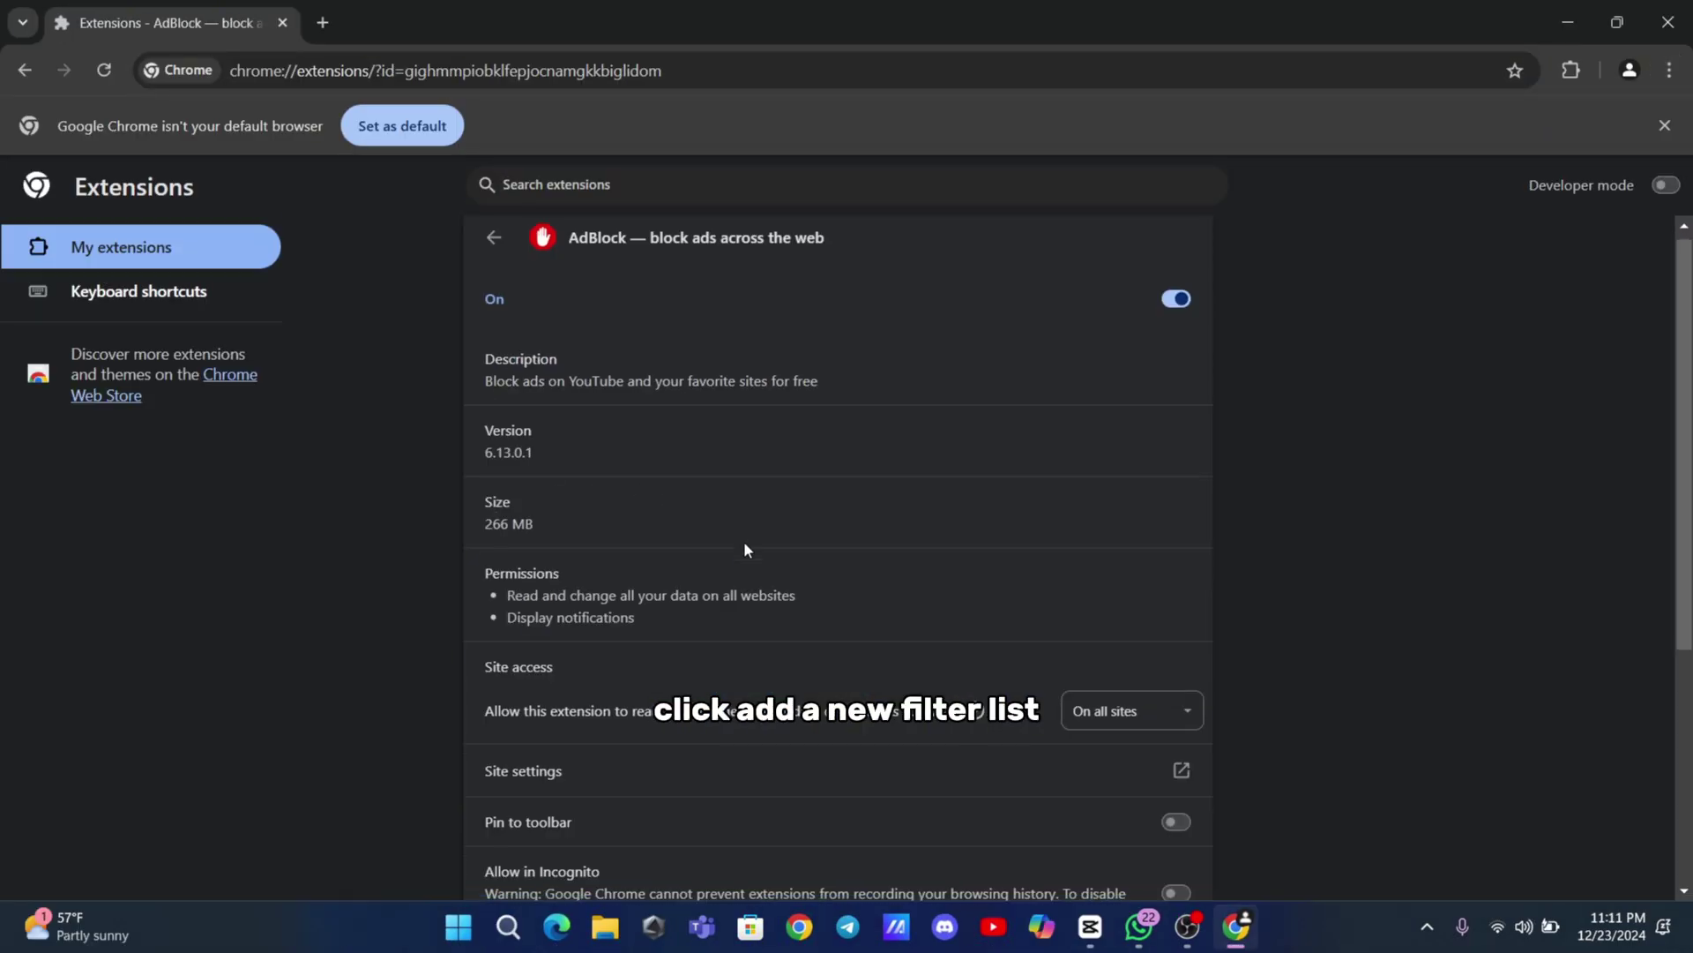
scroll(743, 544, "down", 4)
left_click(684, 630)
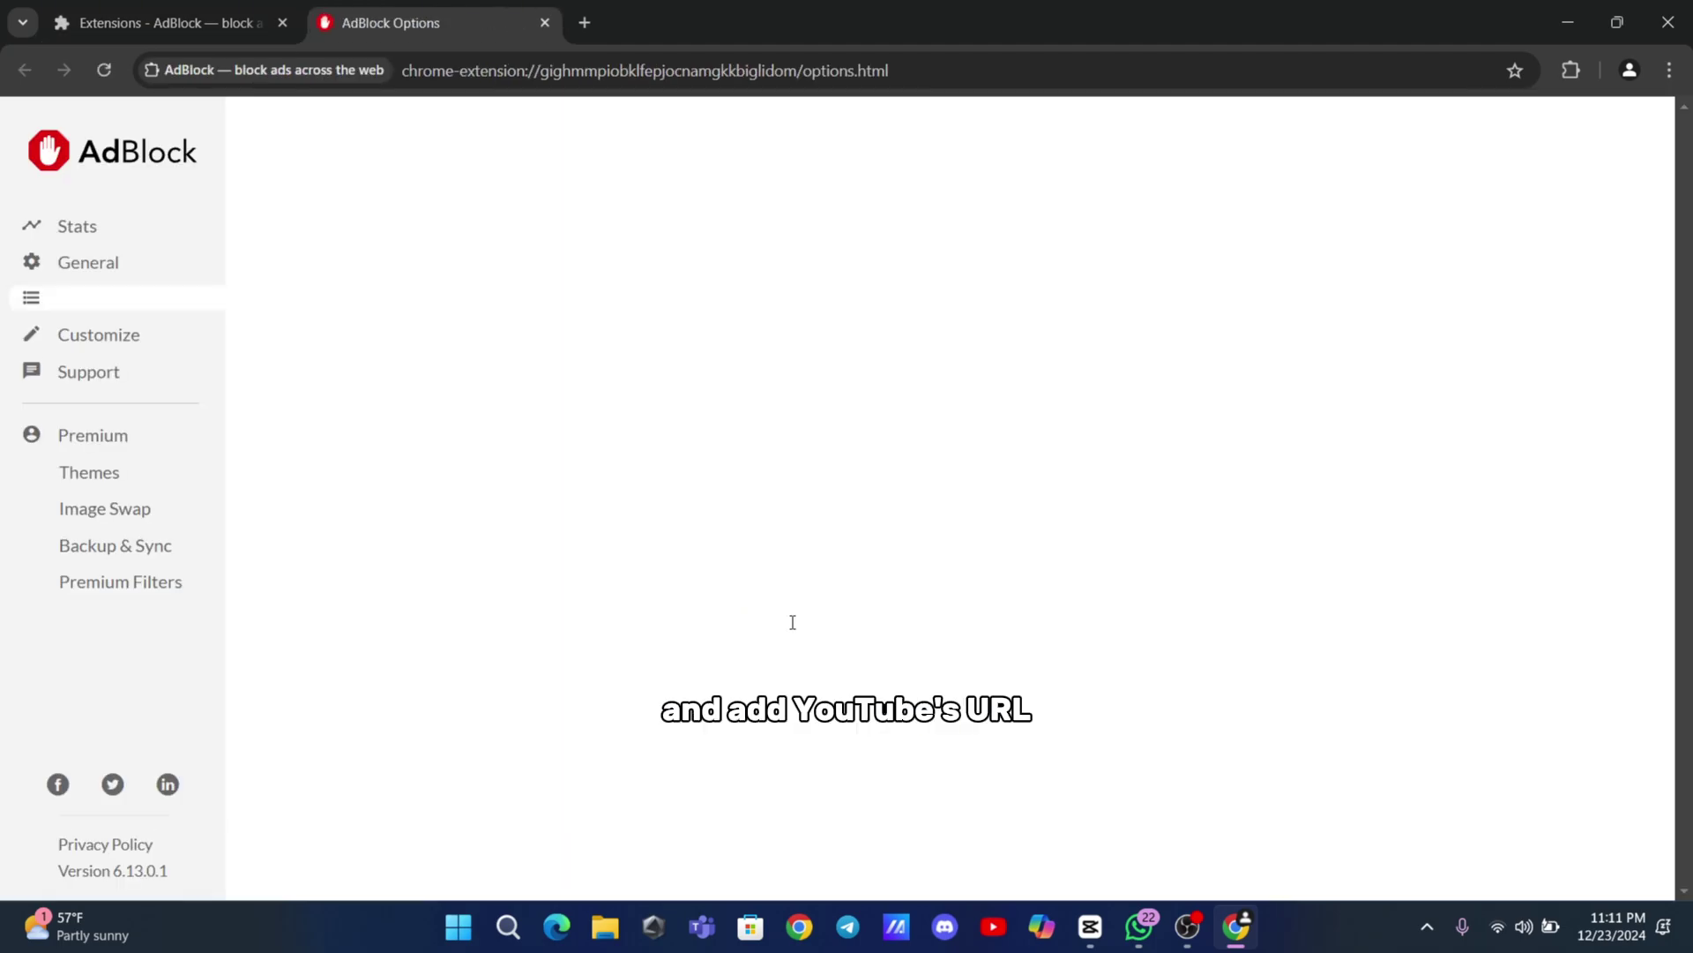
left_click(53, 302)
scroll(692, 547, "down", 9)
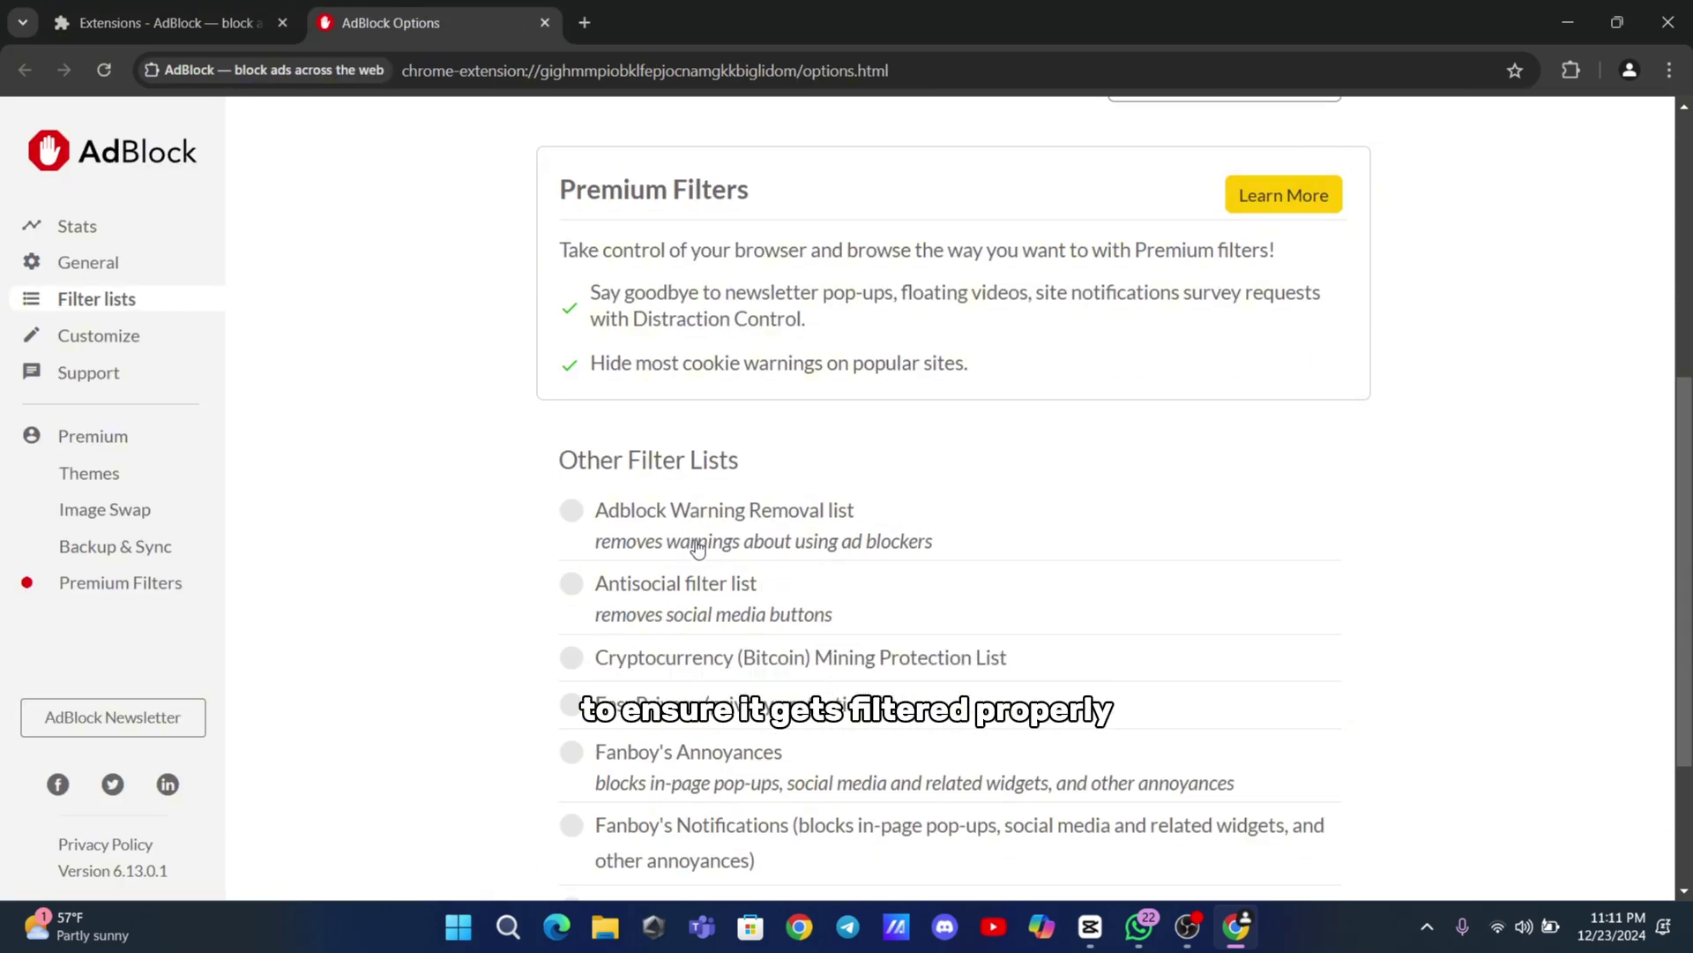
left_click(615, 846)
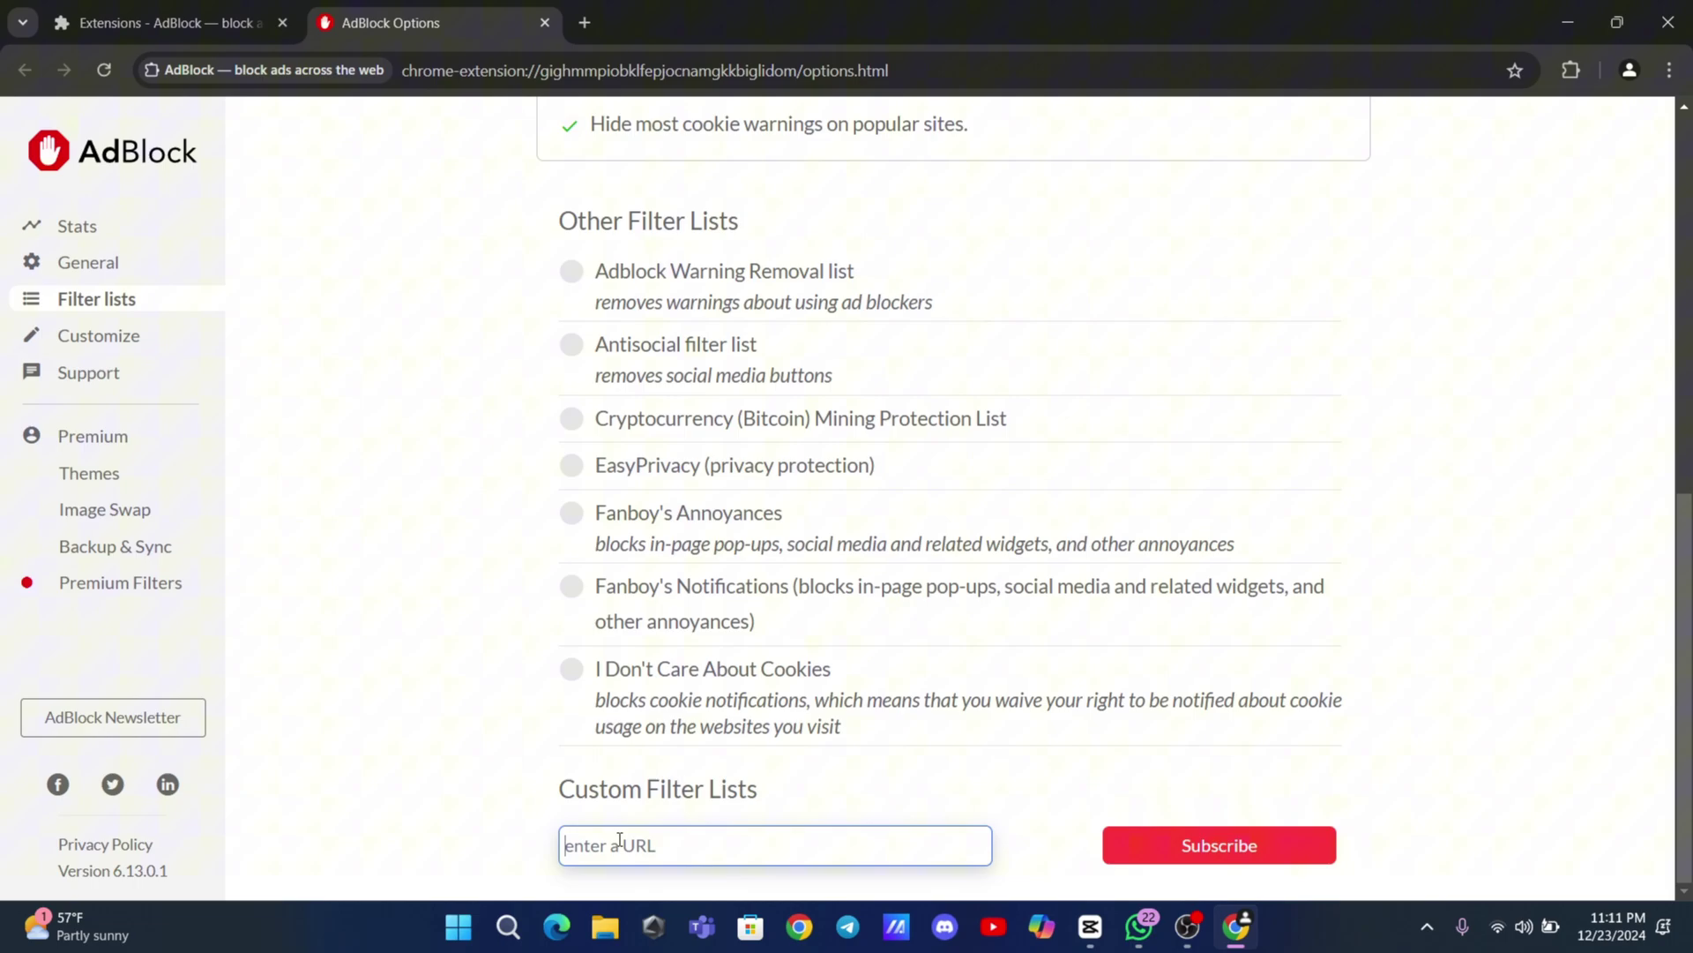
type("http://youtube.com")
left_click(1110, 834)
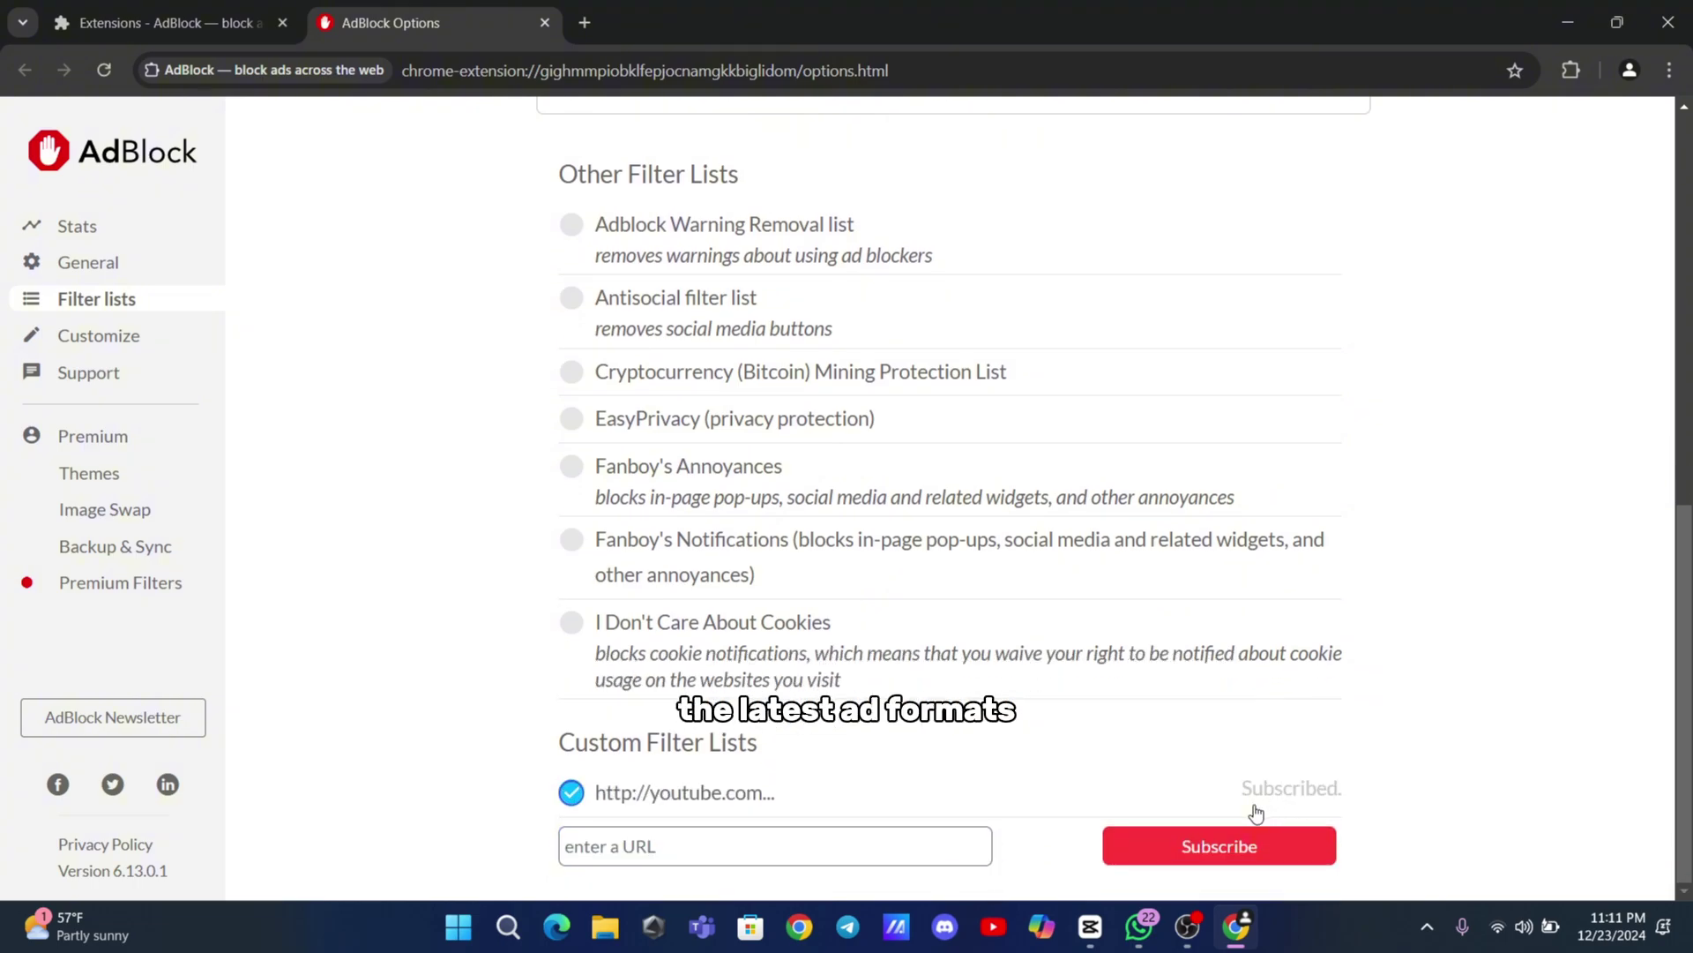
left_click(141, 338)
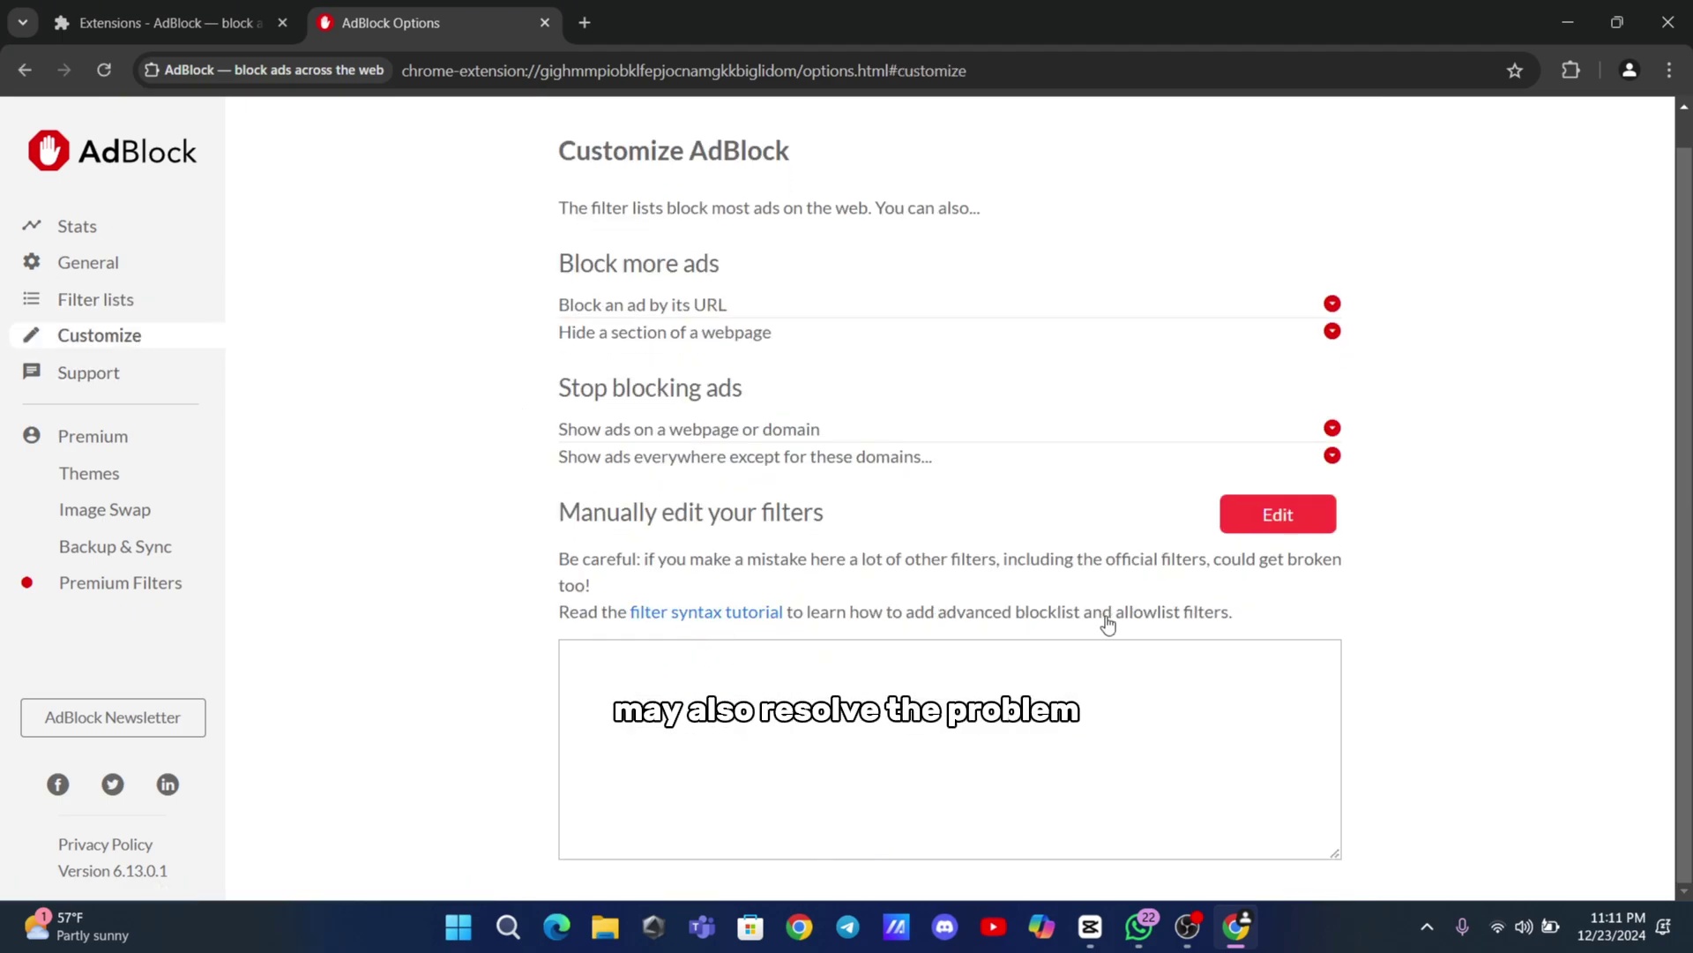
left_click(1243, 526)
type("http://youtube.com")
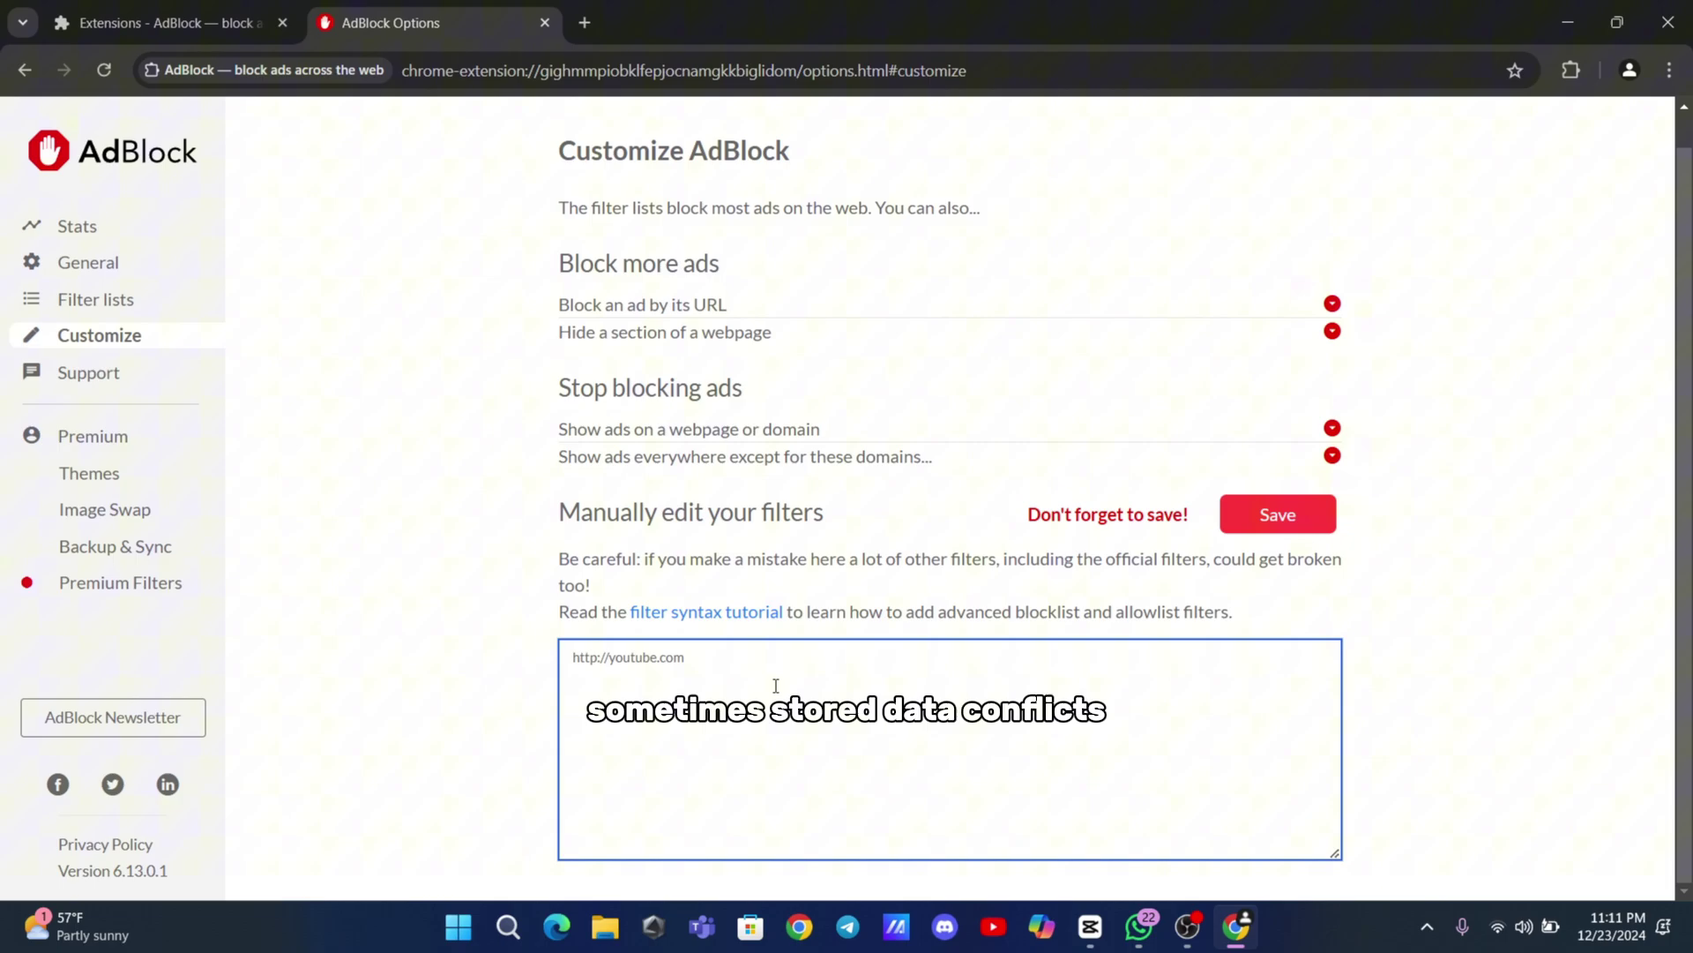
left_click(1307, 515)
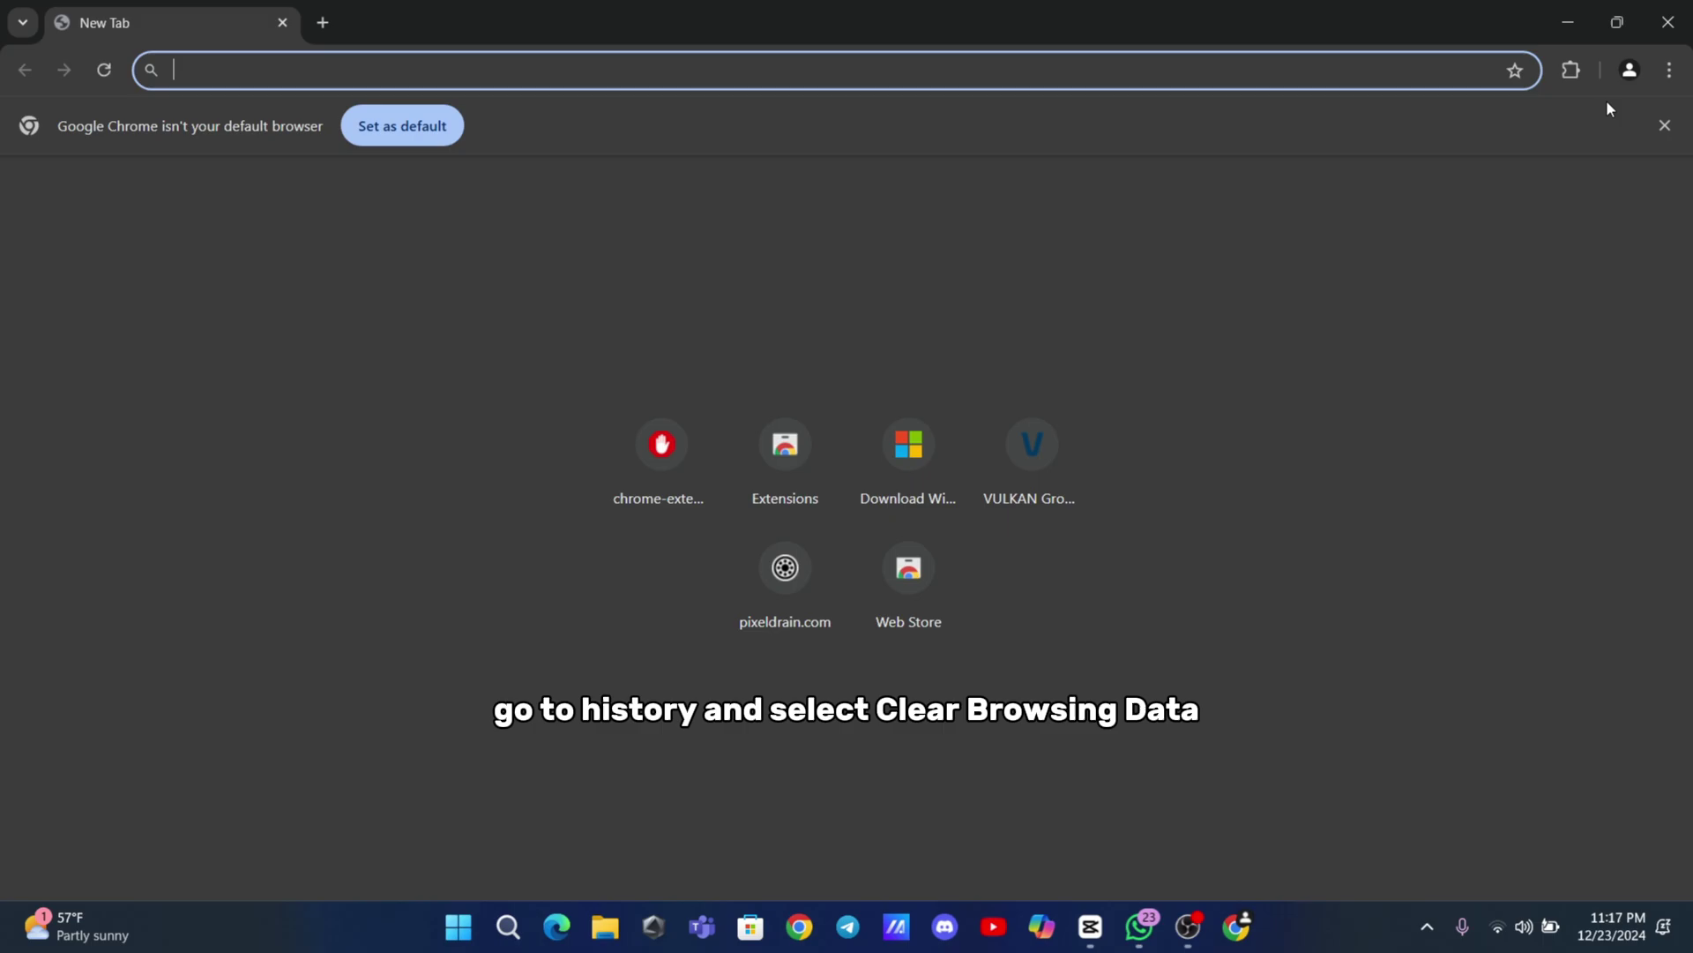
- From History, bring up Delete browsing data with Cached images and files ticked, then cancel
left_click(1669, 70)
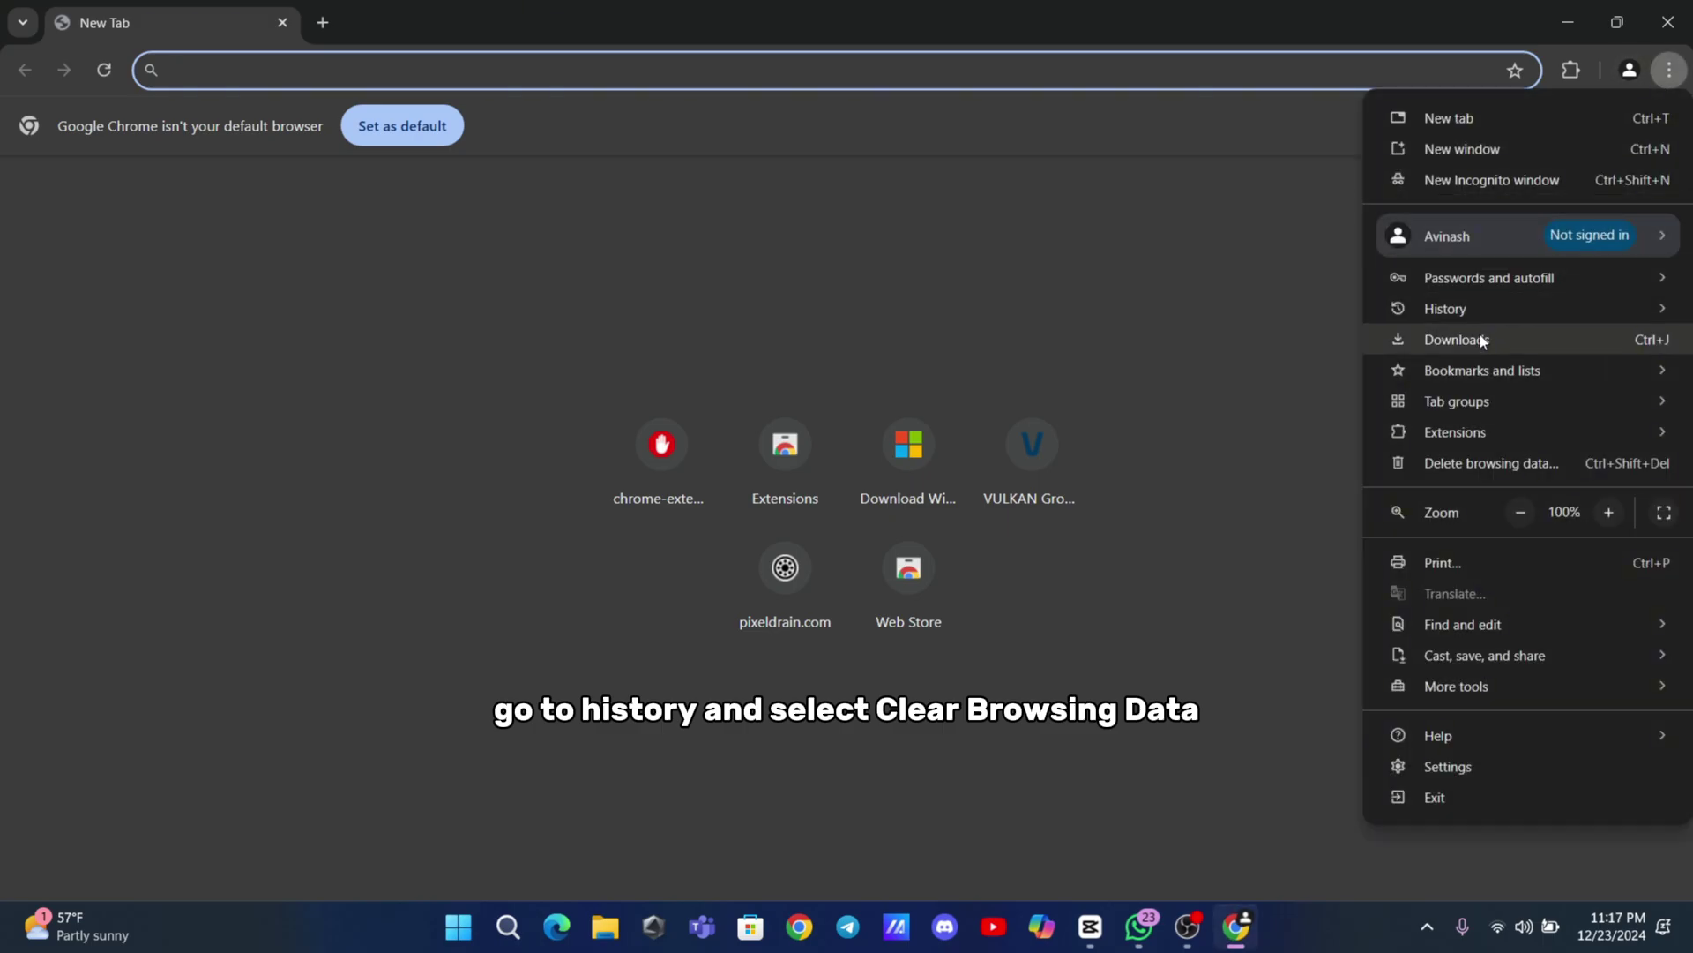
mouse_move(1459, 311)
left_click(1050, 308)
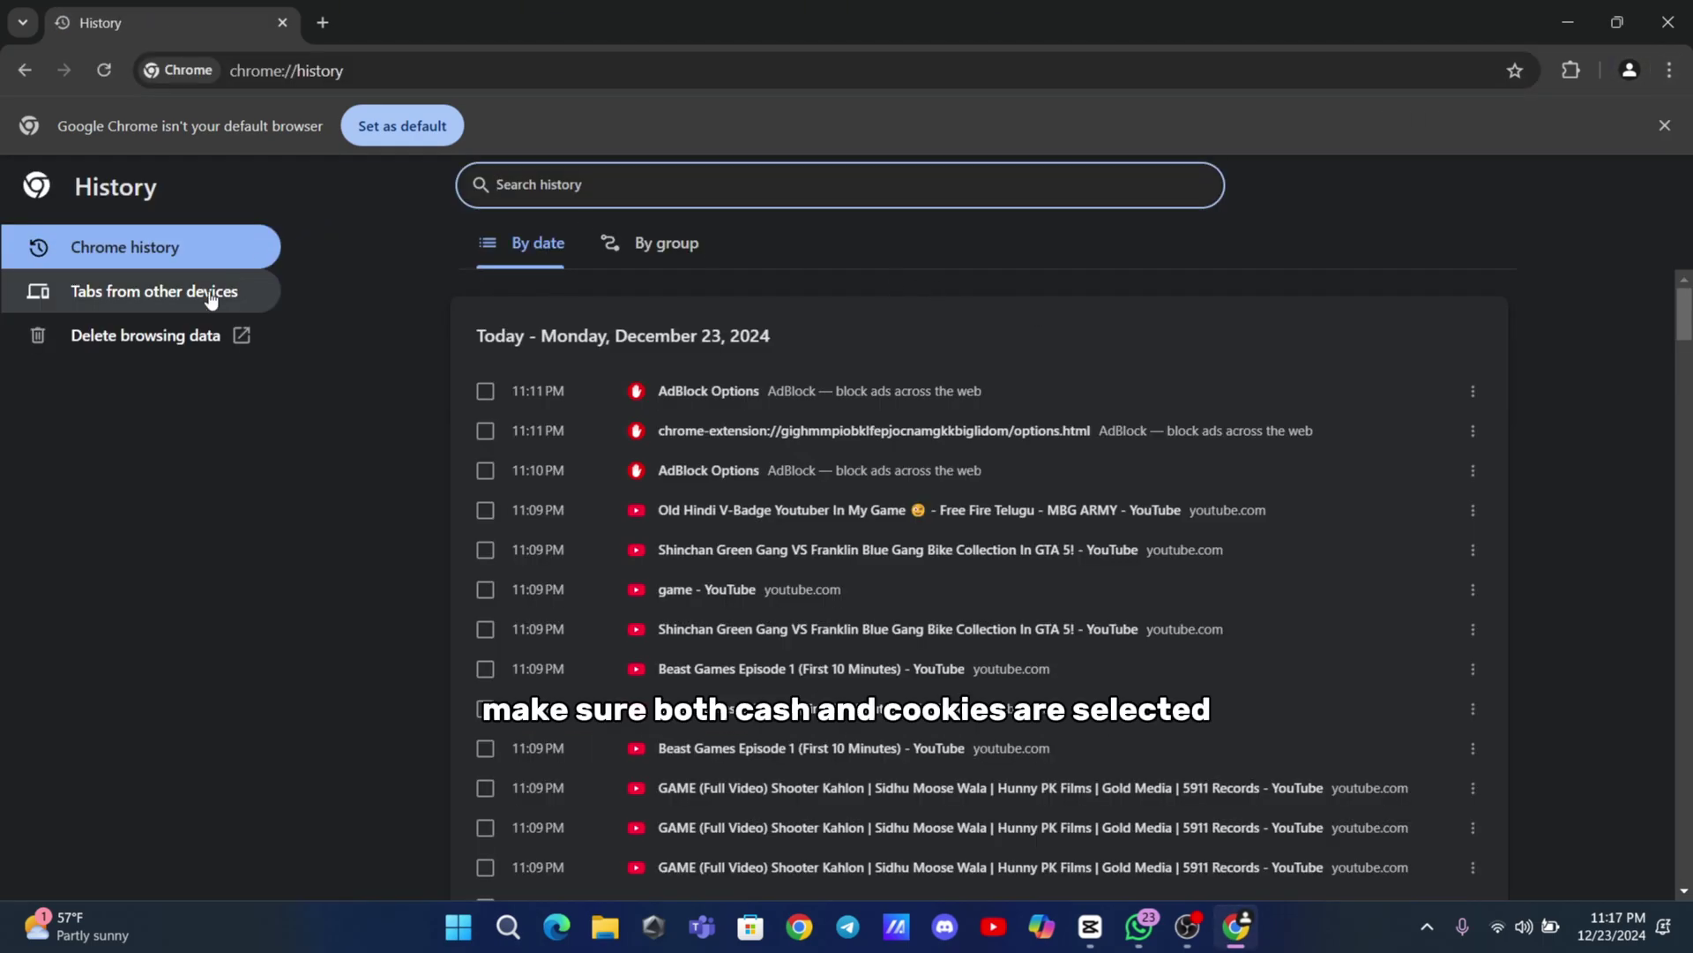
left_click(168, 335)
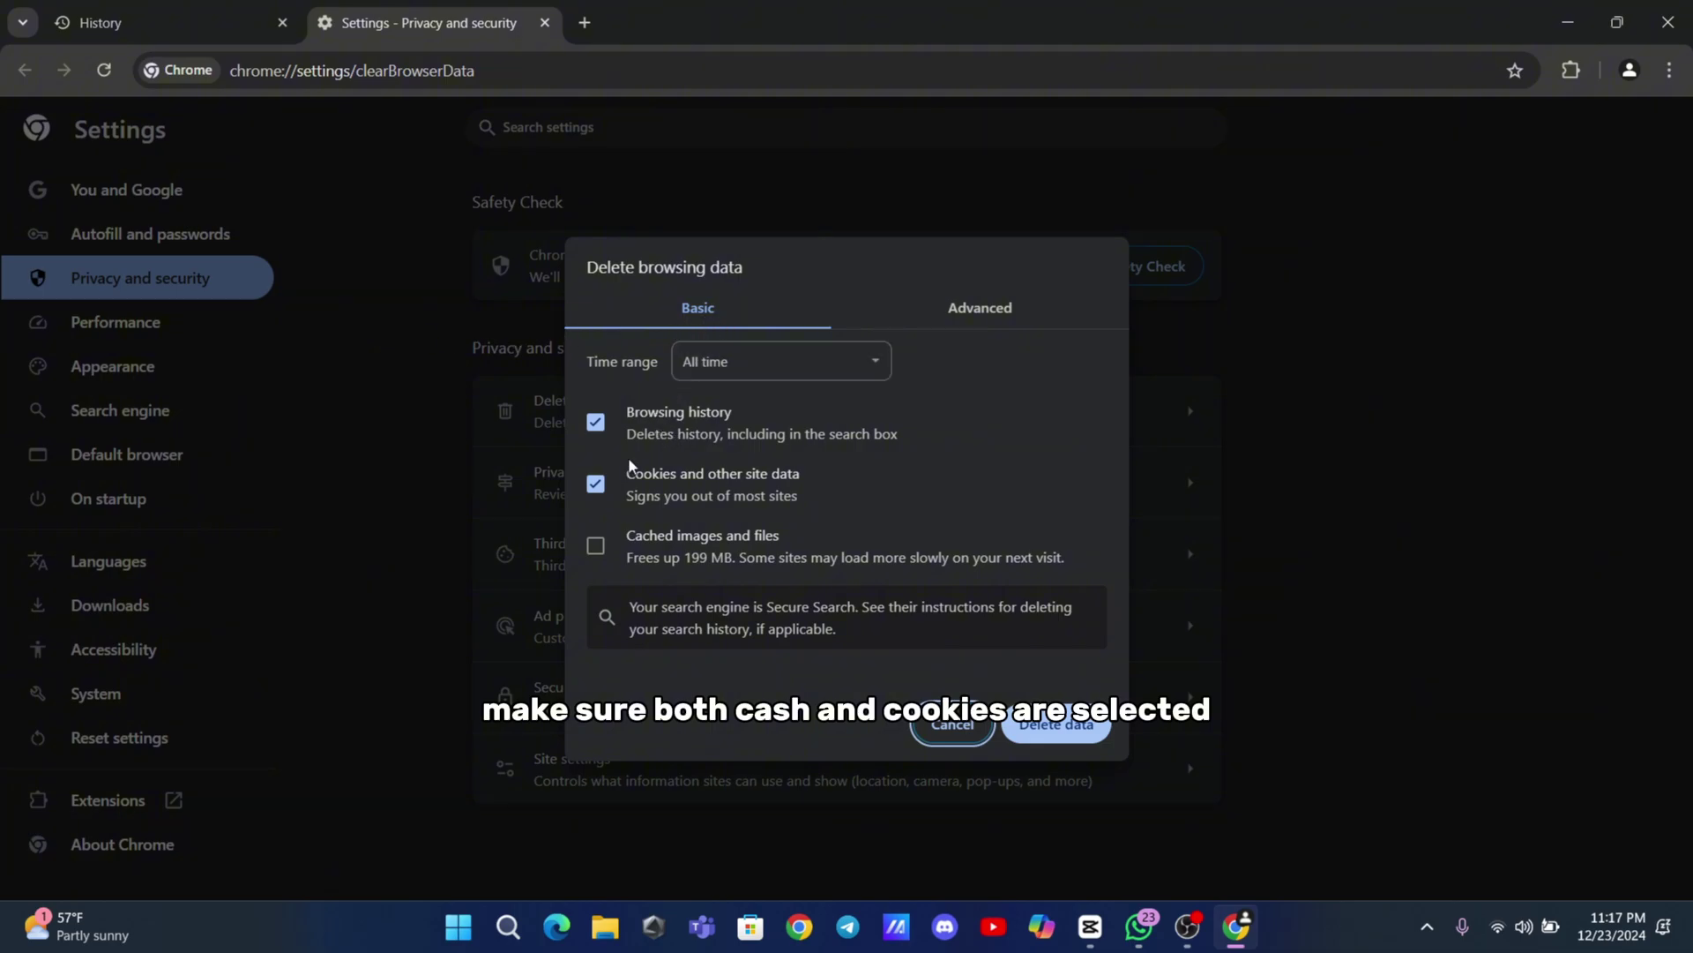
left_click(596, 545)
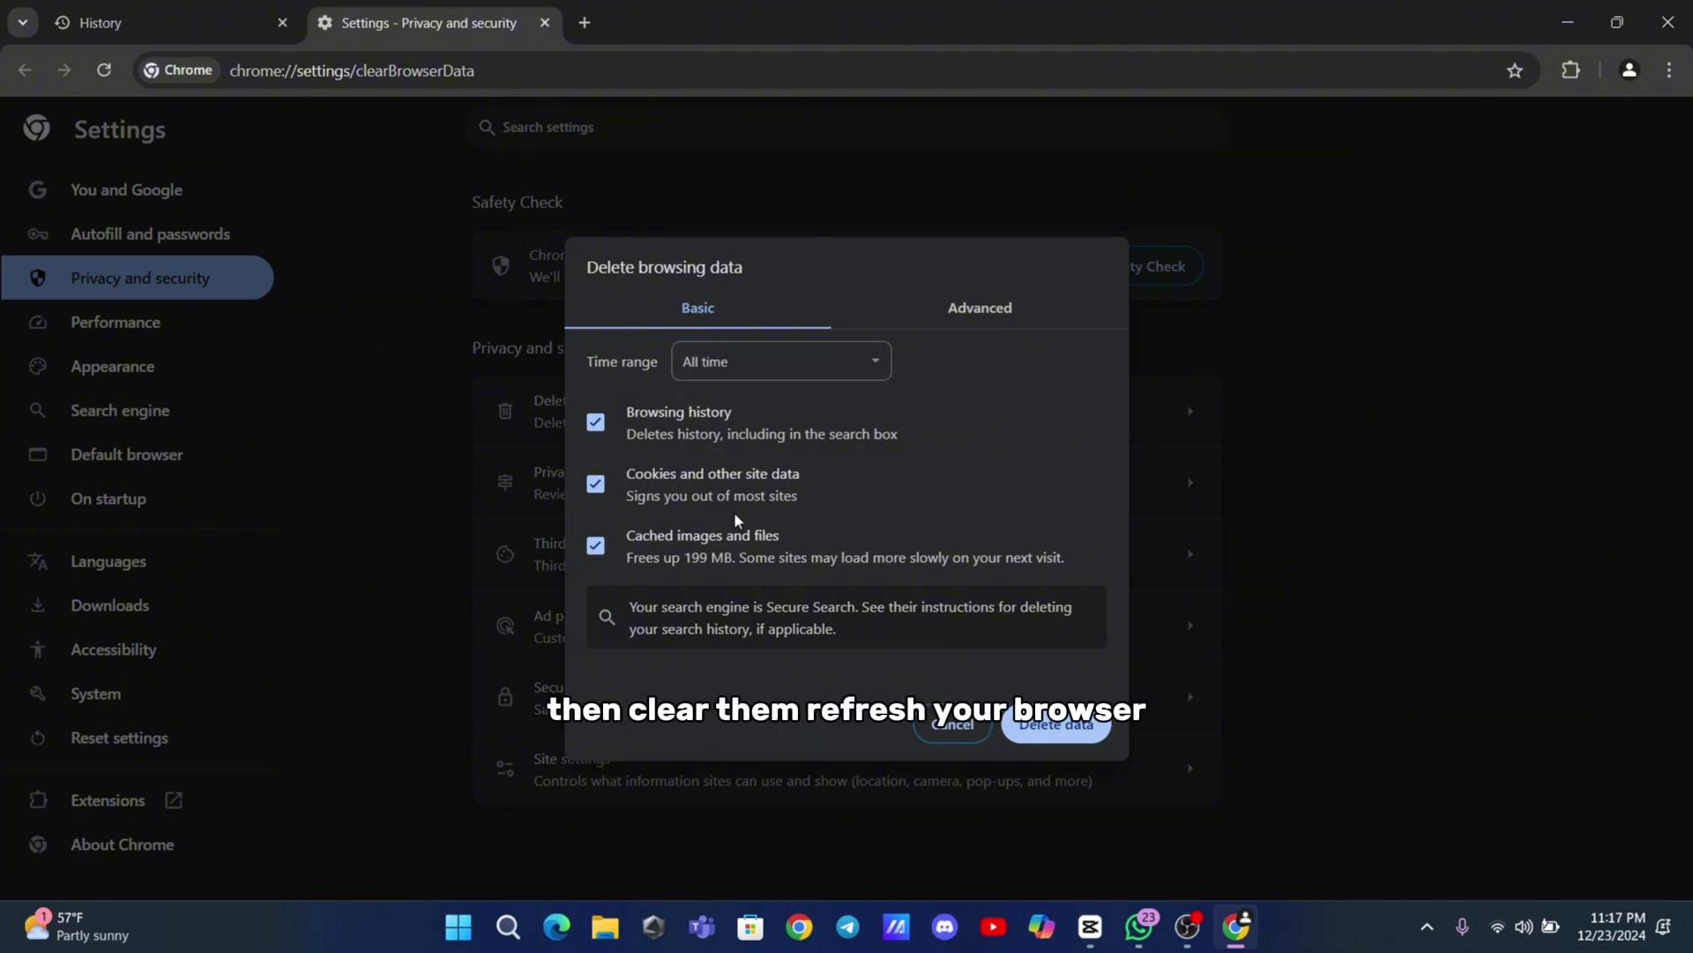
left_click(970, 724)
left_click(1568, 22)
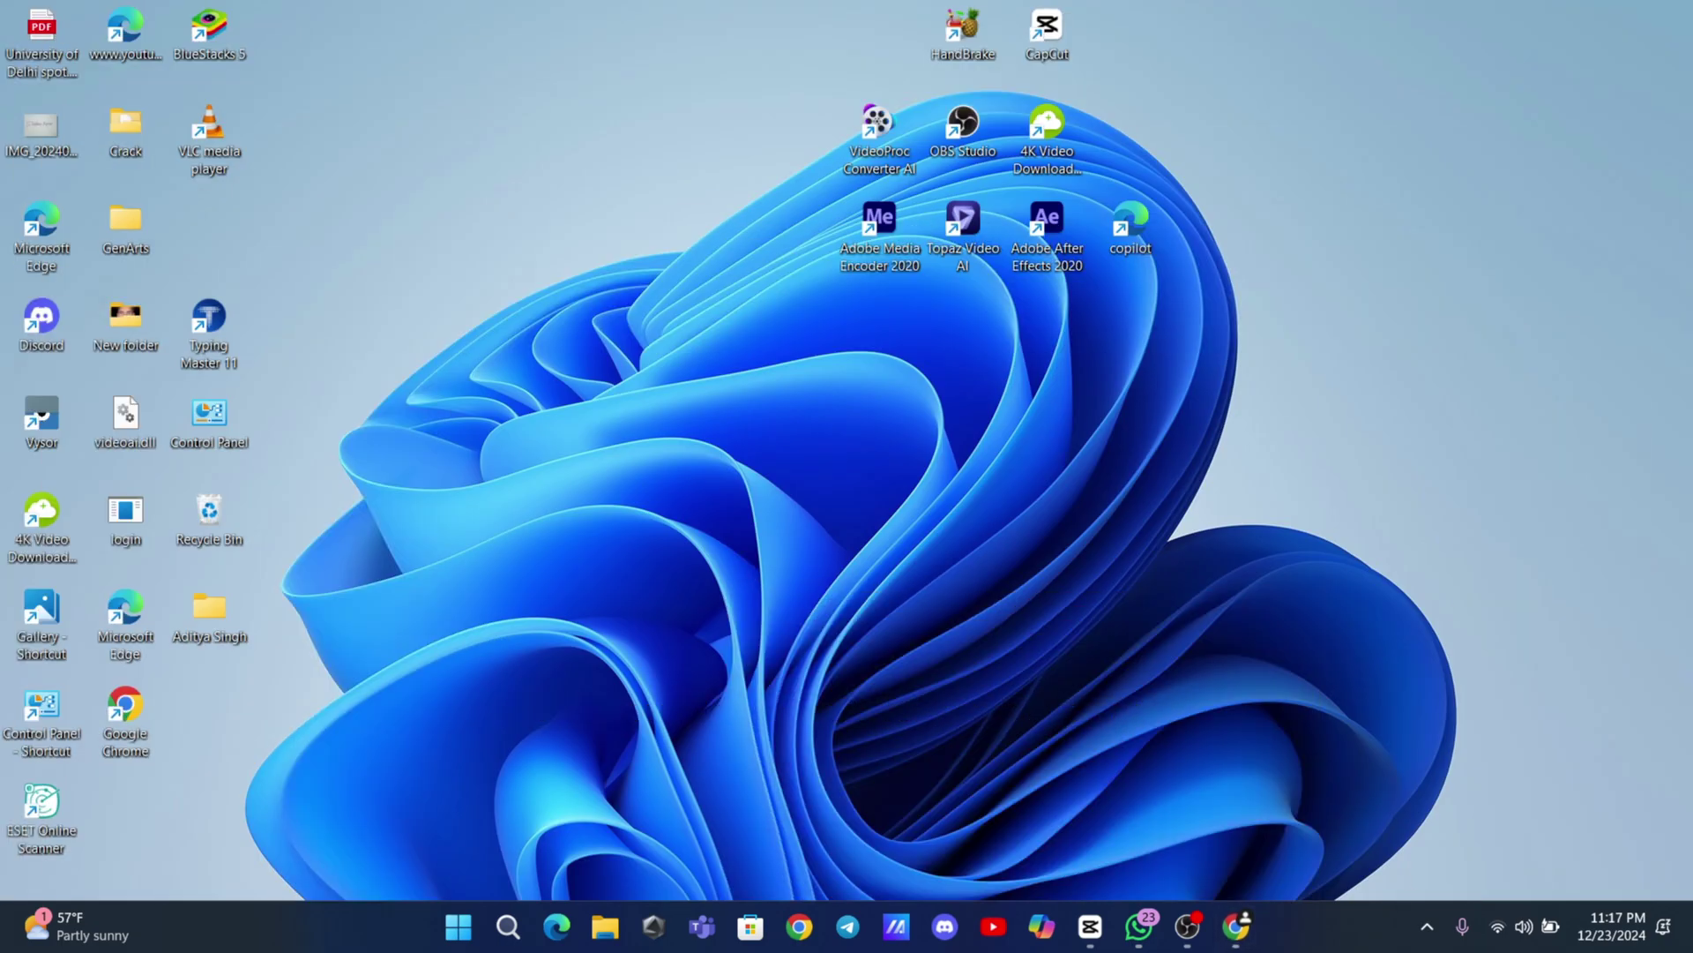